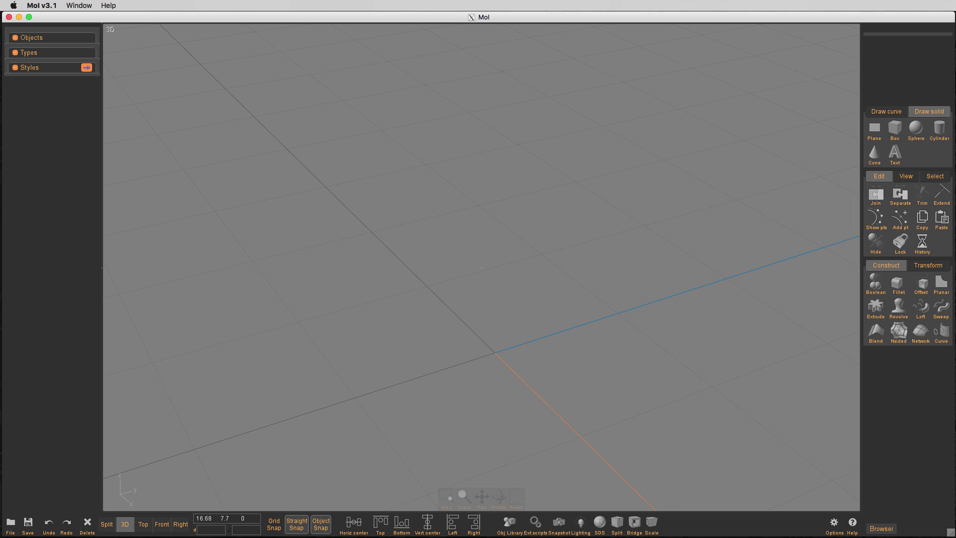
- Draw a box centred on the origin, about 13.16 × 22.69 × 6.97
left_click(902, 131)
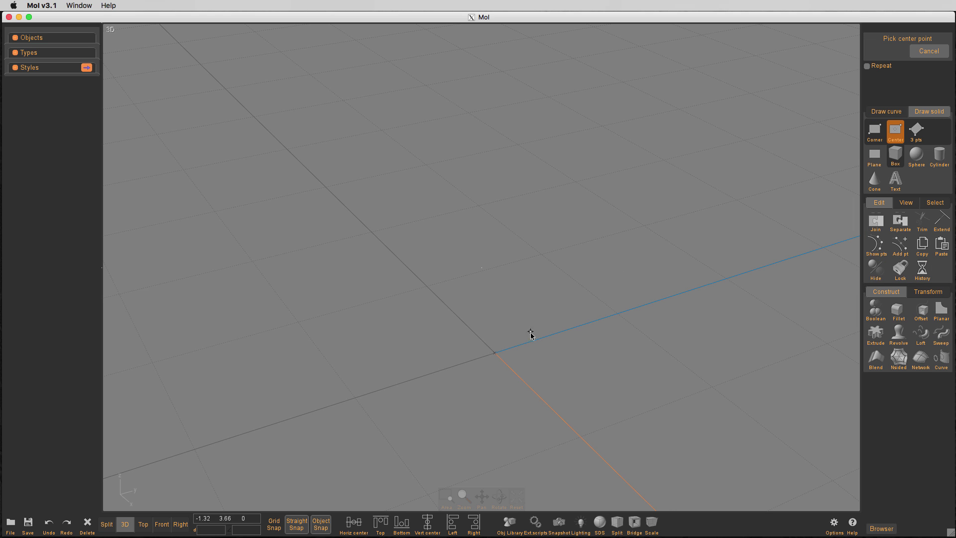
left_click(494, 352)
left_click(580, 269)
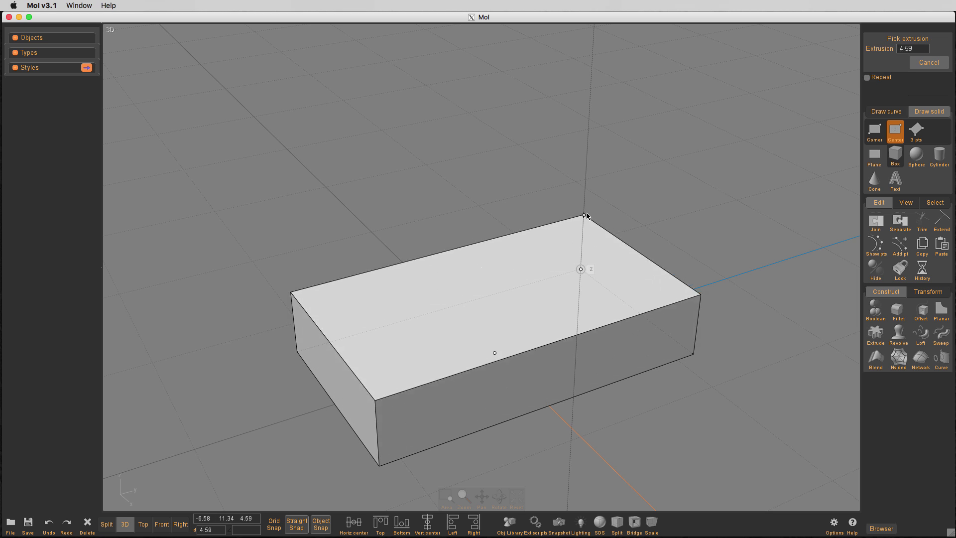
left_click(585, 199)
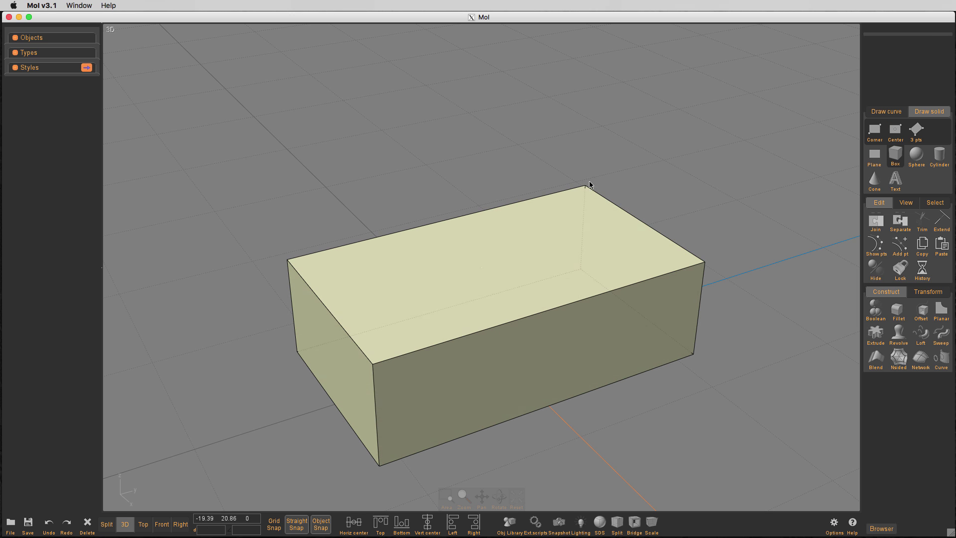
- Draw a vertical cylinder of about radius 2.65 and height 9.98 at the top face's centre, and lower it partly into the box
left_click(945, 157)
left_click(494, 263)
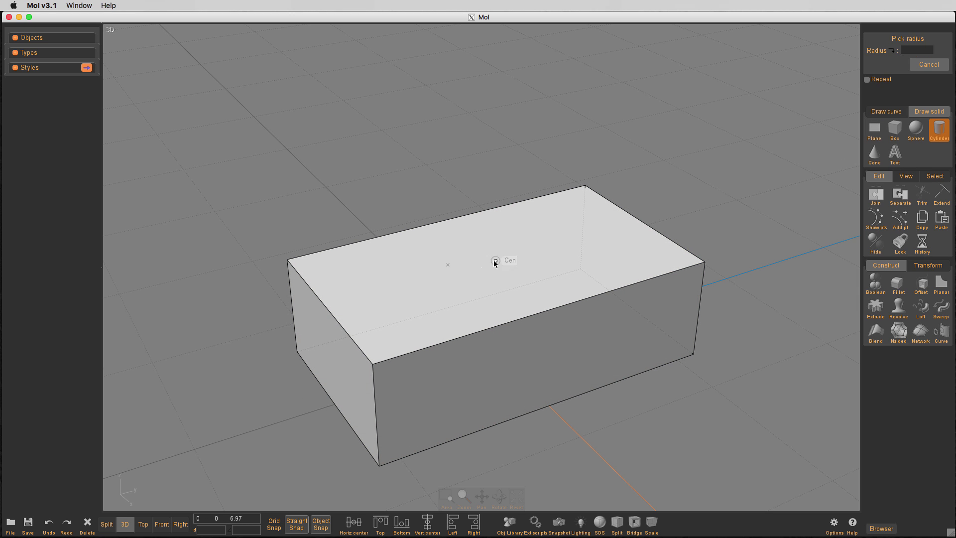
left_click(540, 263)
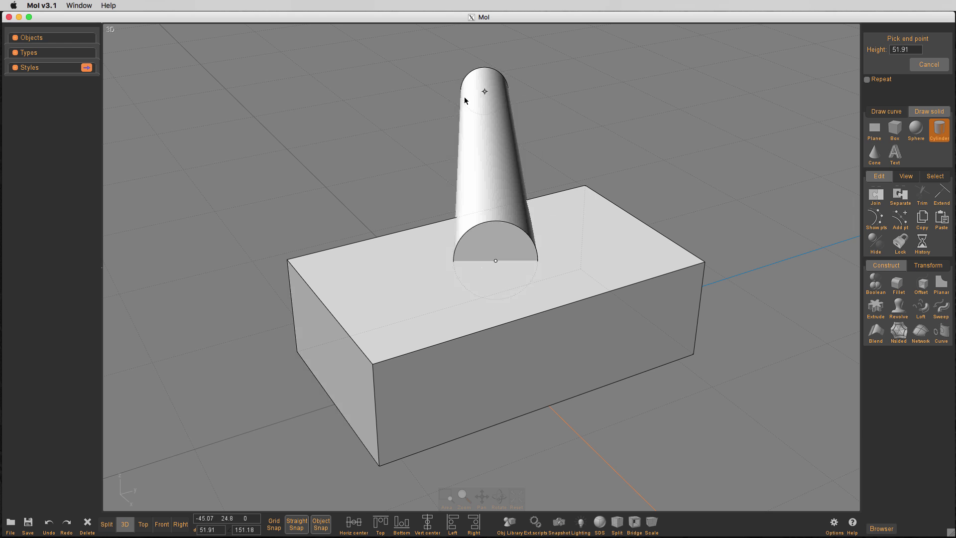
key("Tab")
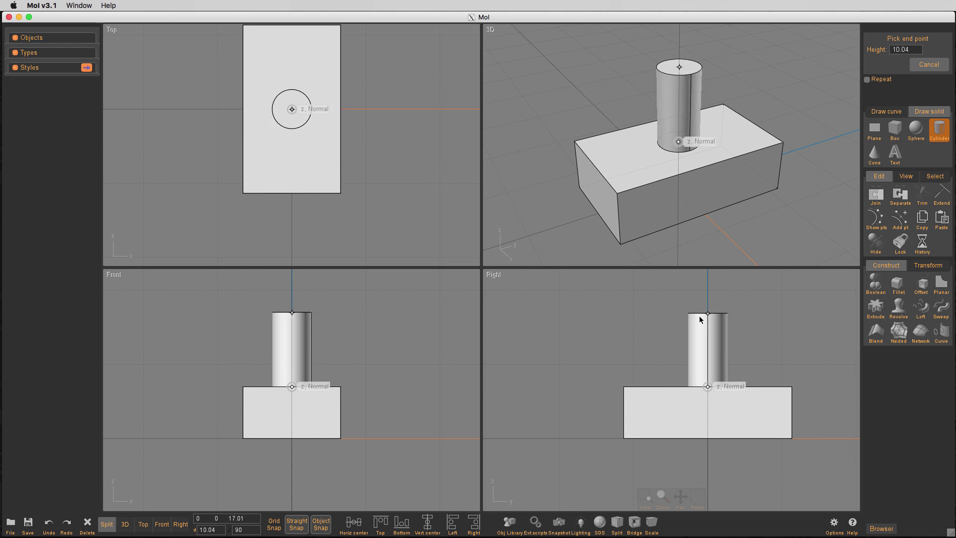
left_click(709, 325)
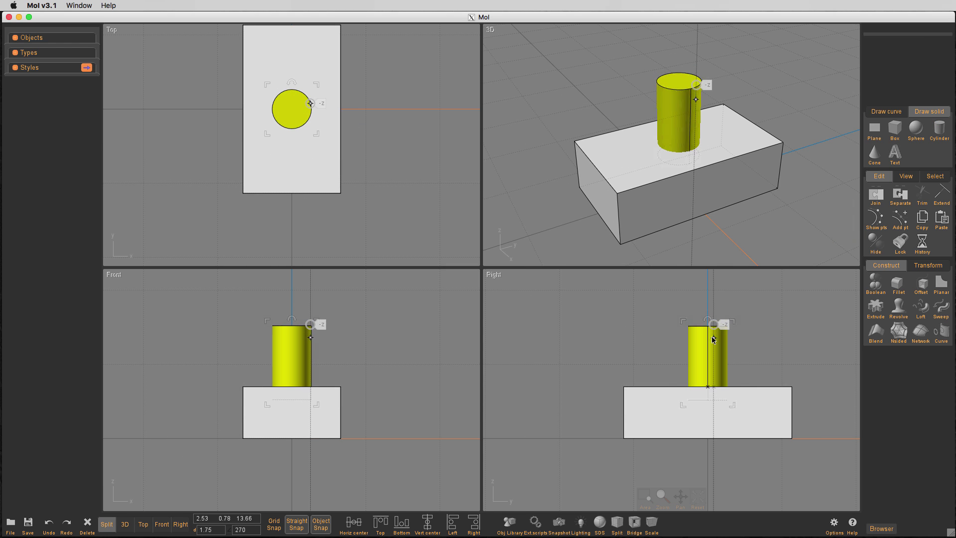
- Subtract the cylinder from the box with Boolean difference to cut a blind round hole in its top
right_click_drag(767, 210, 779, 225)
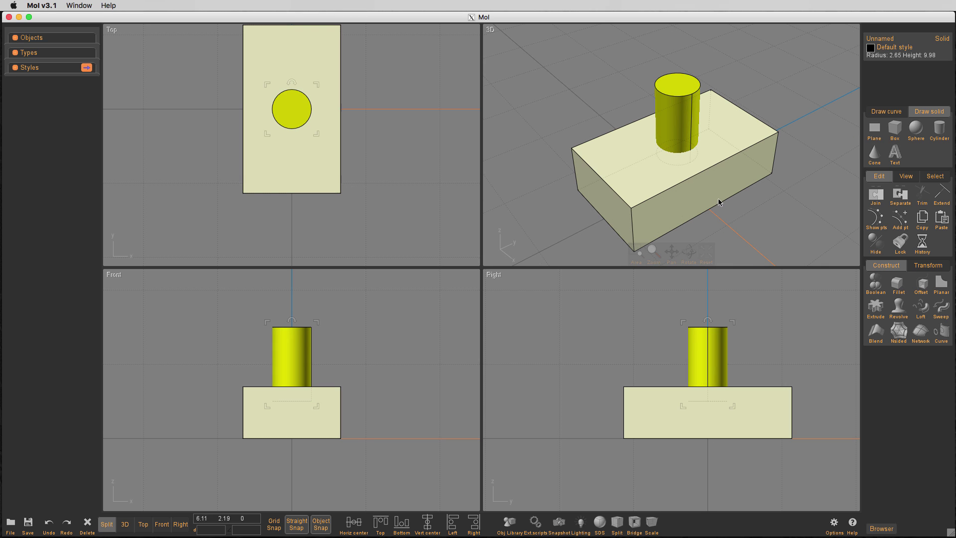
left_click(762, 218)
left_click(703, 193)
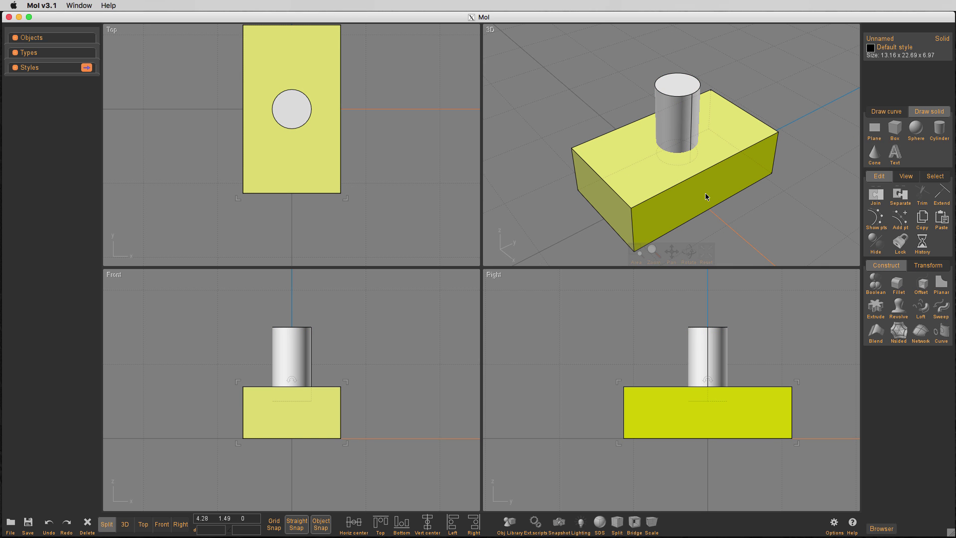
key("d")
left_click(688, 113)
left_click(886, 61)
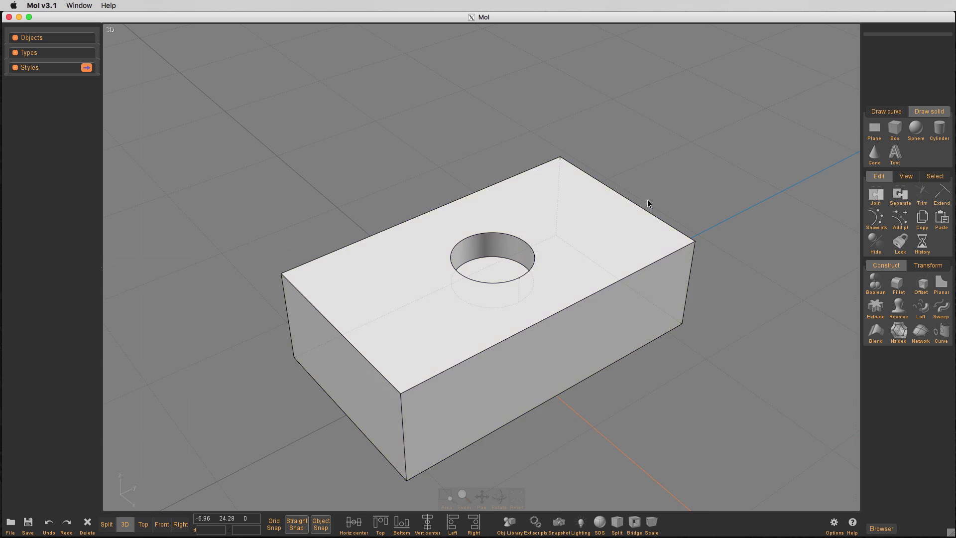
- Separate the box with the hole into individual surfaces
right_click_drag(647, 201, 592, 259)
scroll(511, 252, "up", 3)
scroll(511, 251, "down", 3)
right_click_drag(533, 279, 515, 268)
left_click(573, 279)
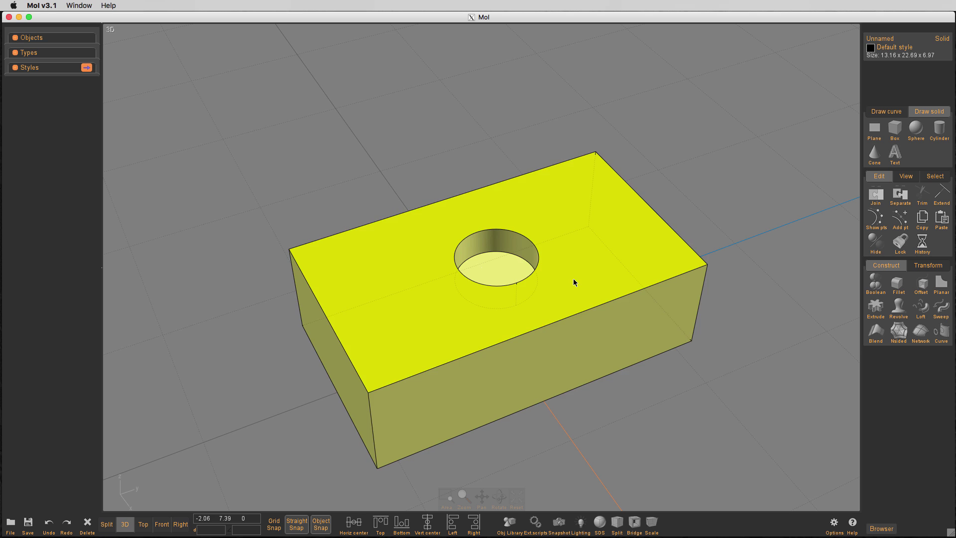
left_click(900, 197)
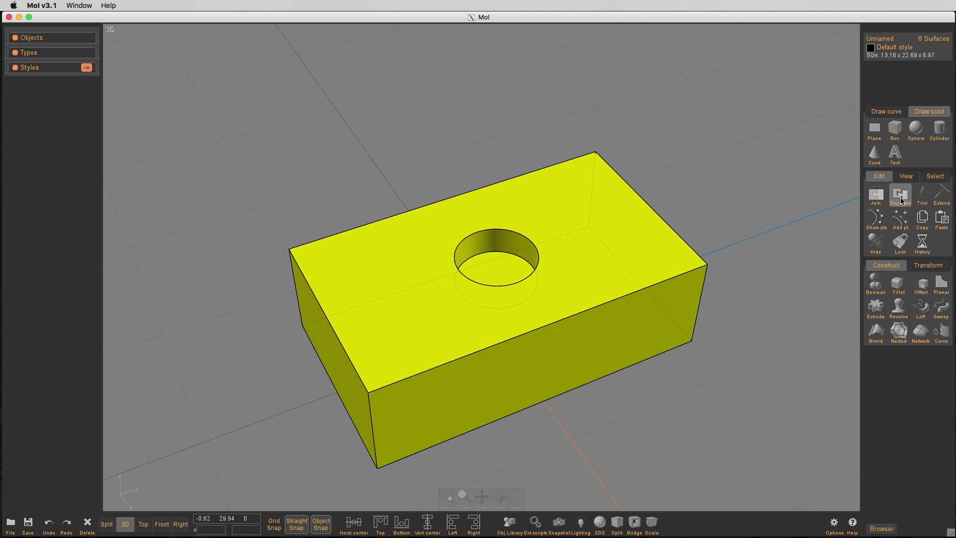
- Delete the hole's cylindrical wall and bottom surface, keeping the six outer faces
left_click(757, 160)
left_click(576, 274)
left_click(700, 133)
left_click(491, 267)
key("Delete")
left_click(534, 266)
right_click_drag(570, 246, 530, 281)
left_click(531, 281)
left_click(530, 281)
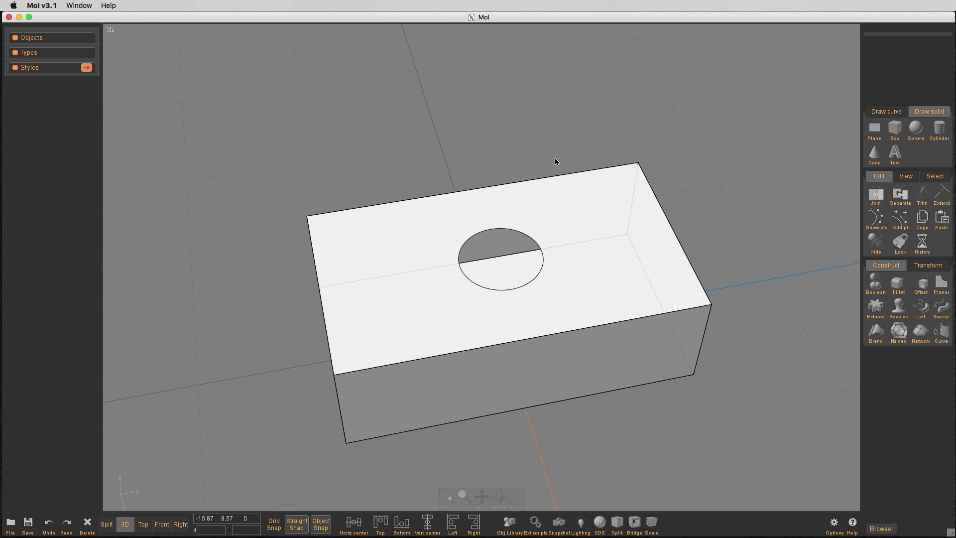
- Delete the circular trim edge on the top face to restore the face without its hole
left_click(550, 205)
left_click(535, 273)
right_click_drag(540, 142, 591, 128)
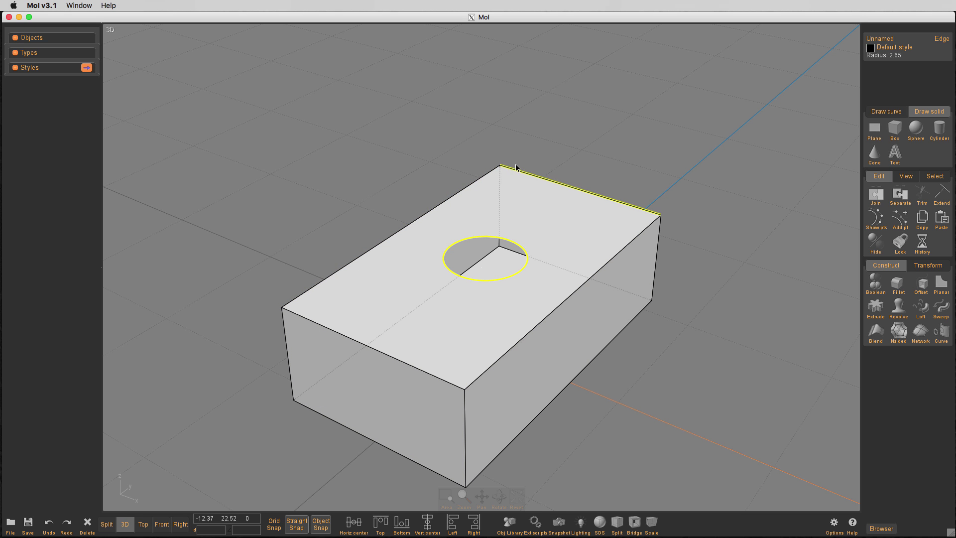
mouse_move(705, 319)
right_mouse_down()
mouse_move(689, 331)
mouse_move(691, 301)
mouse_move(759, 294)
mouse_move(723, 293)
mouse_move(717, 314)
right_mouse_up()
key("Delete")
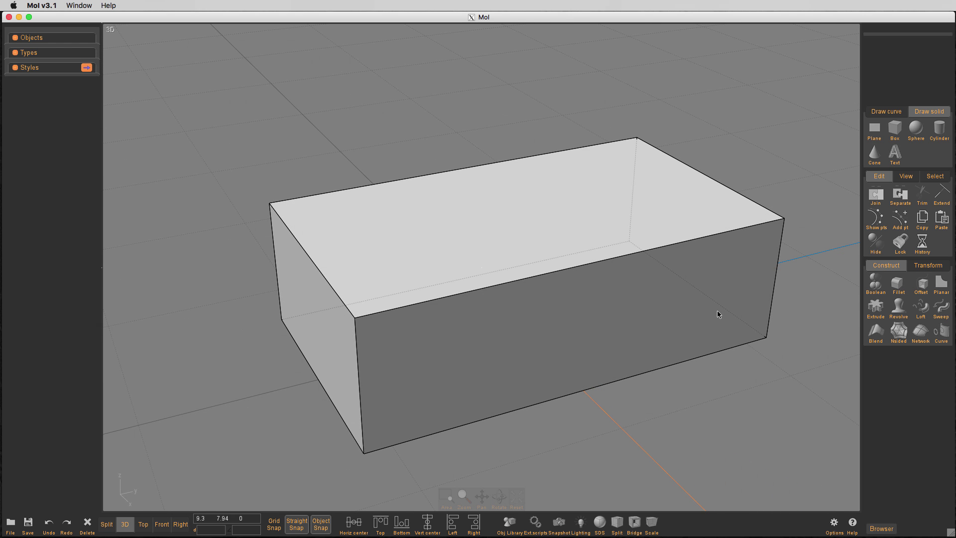
- Select all six faces of the box and join them into a solid
left_click(656, 211)
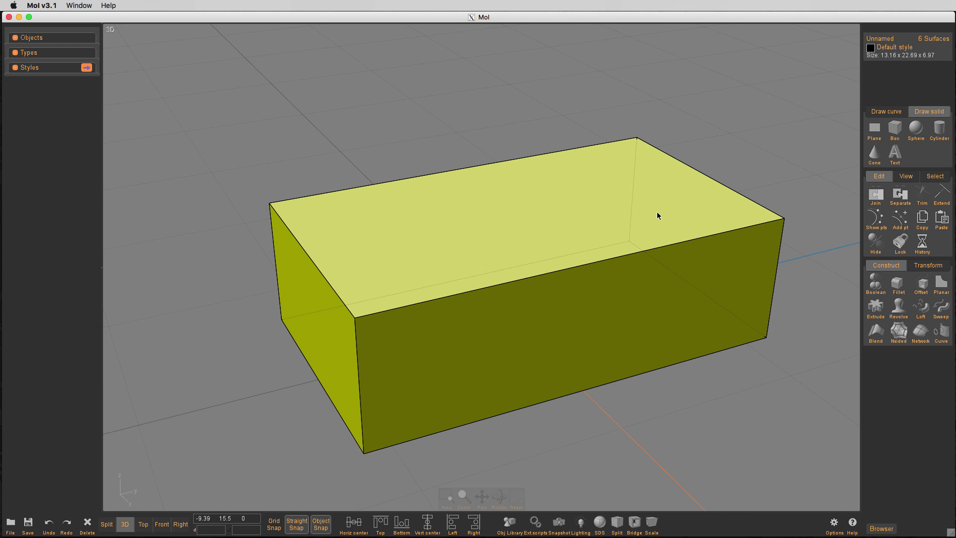
mouse_move(741, 123)
right_mouse_down()
mouse_move(685, 79)
mouse_move(755, 133)
right_mouse_up()
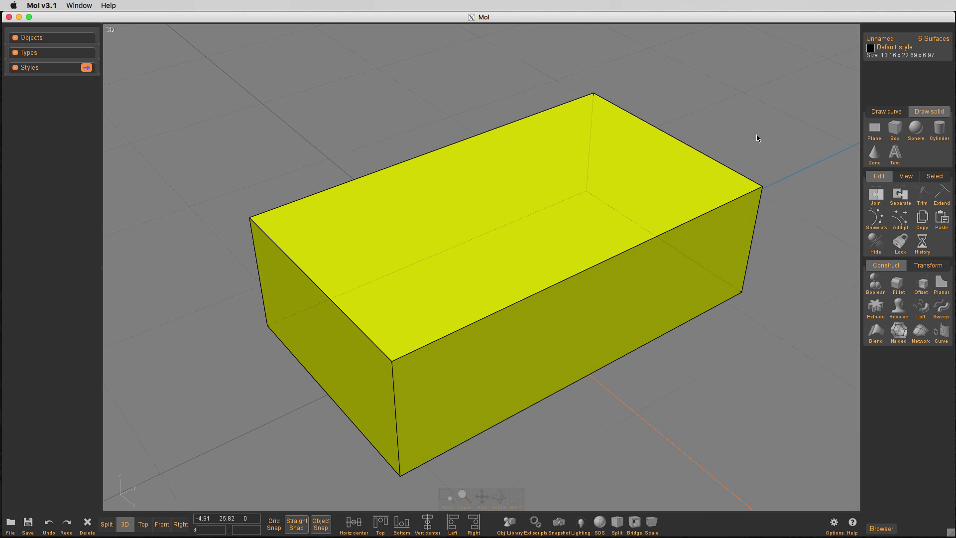
left_click(875, 280)
left_click(636, 226)
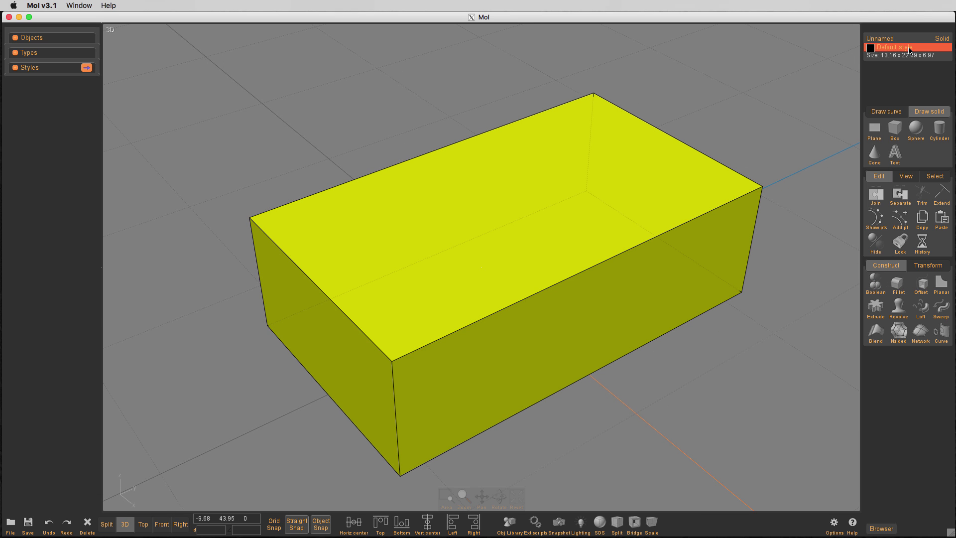
- Fillet the box's long front top edge with a circular shape and a radius of about 1.71
scroll(717, 136, "down", 2)
right_click_drag(744, 217, 710, 190)
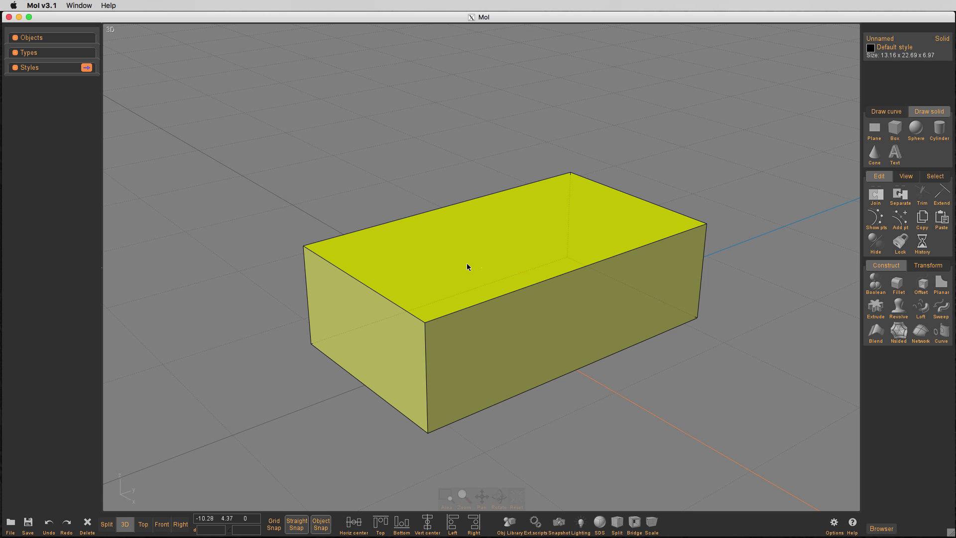
left_click(568, 275)
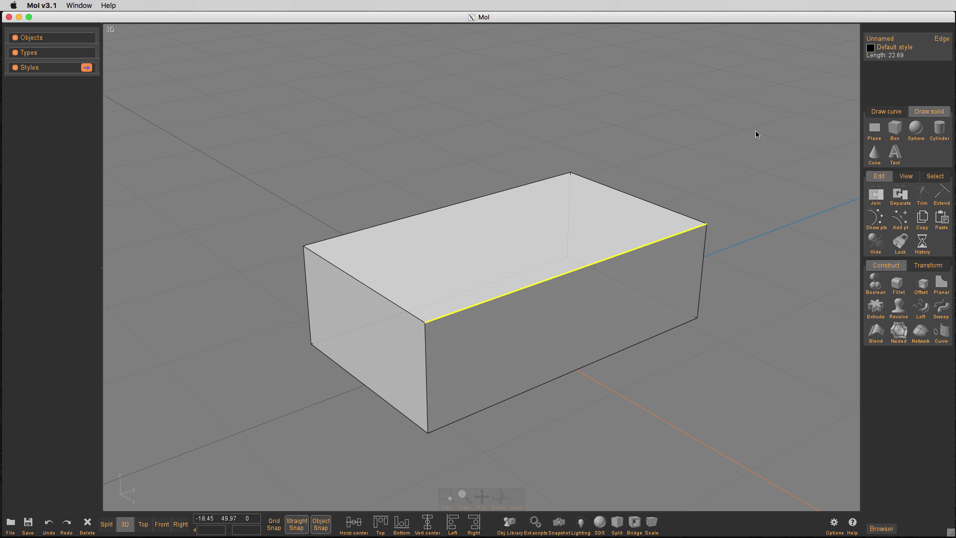
right_click(744, 123)
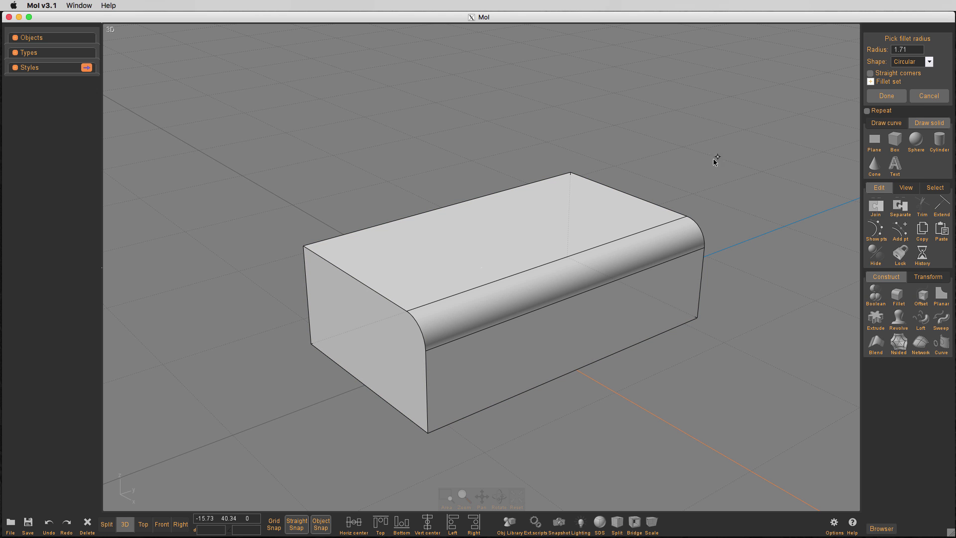
left_click(885, 96)
left_click(885, 96)
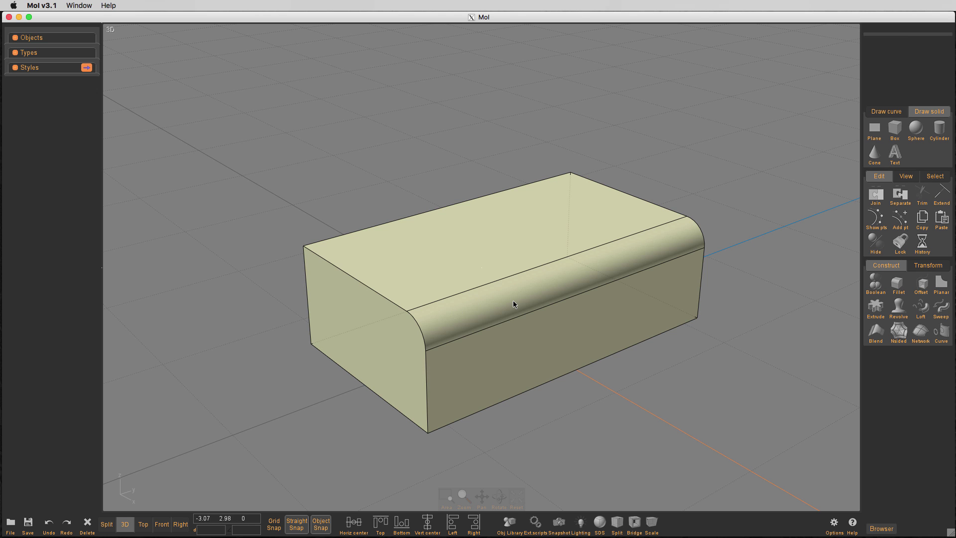
- Delete the rounded fillet surface from the box
left_click(497, 301)
key("Delete")
left_click(692, 203)
mouse_move(692, 203)
right_mouse_down()
mouse_move(703, 175)
mouse_move(689, 193)
right_mouse_up()
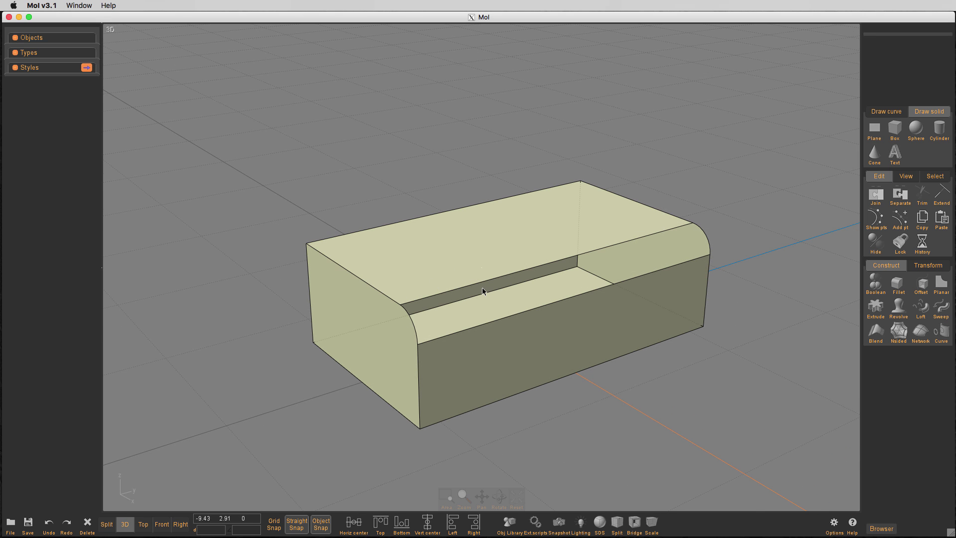
- Separate the remaining open box into individual faces
left_click(540, 245)
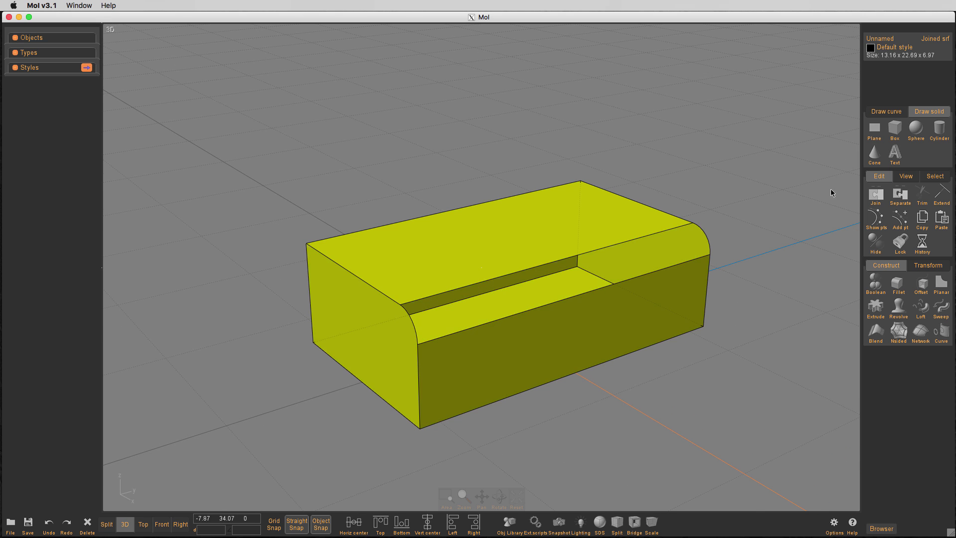
left_click(904, 194)
left_click(763, 159)
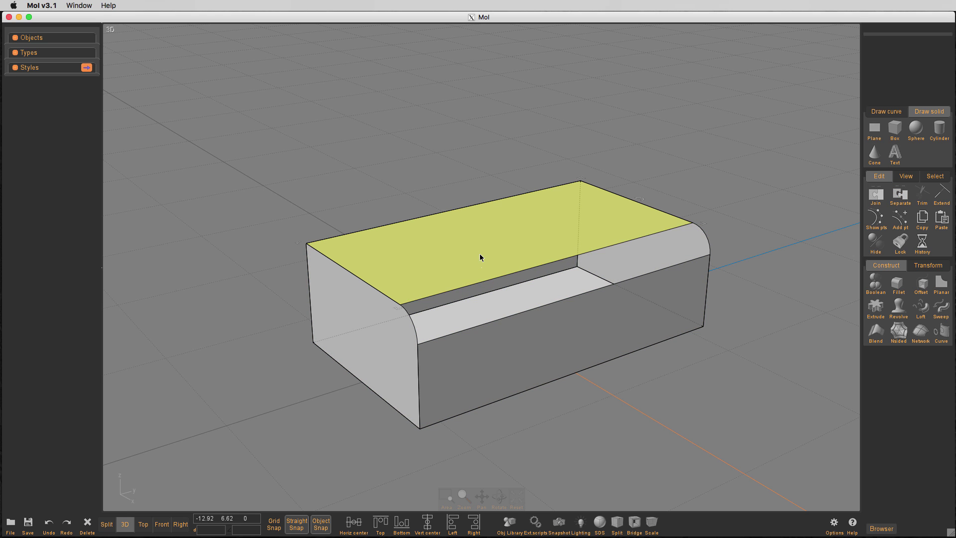
- Untrim the top face by deleting its trim edges so it extends back to the full original rectangle
left_click(475, 283)
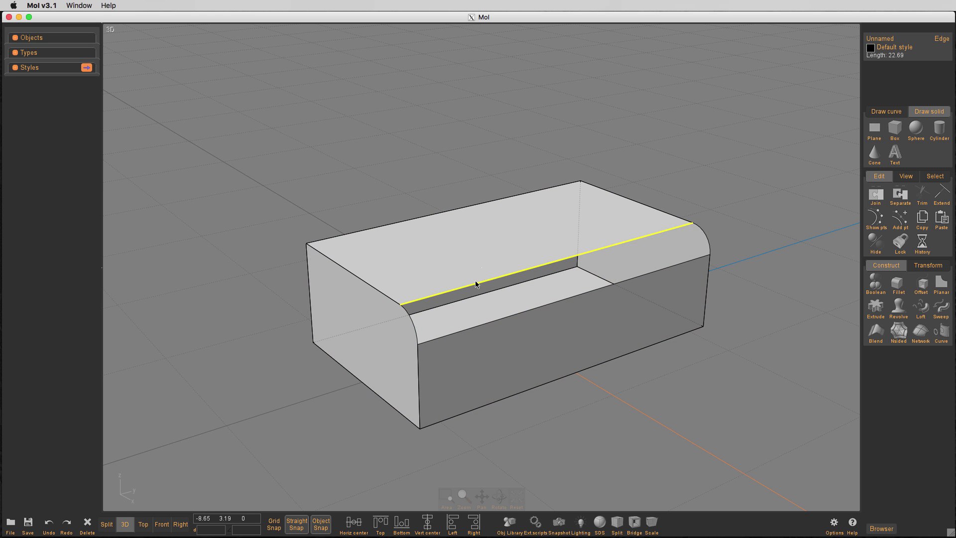
left_click(654, 209)
left_click(567, 226)
left_click(567, 226)
left_click(640, 206)
left_click(636, 239)
left_click(520, 194)
left_click(365, 281)
key("Delete")
left_click(365, 284)
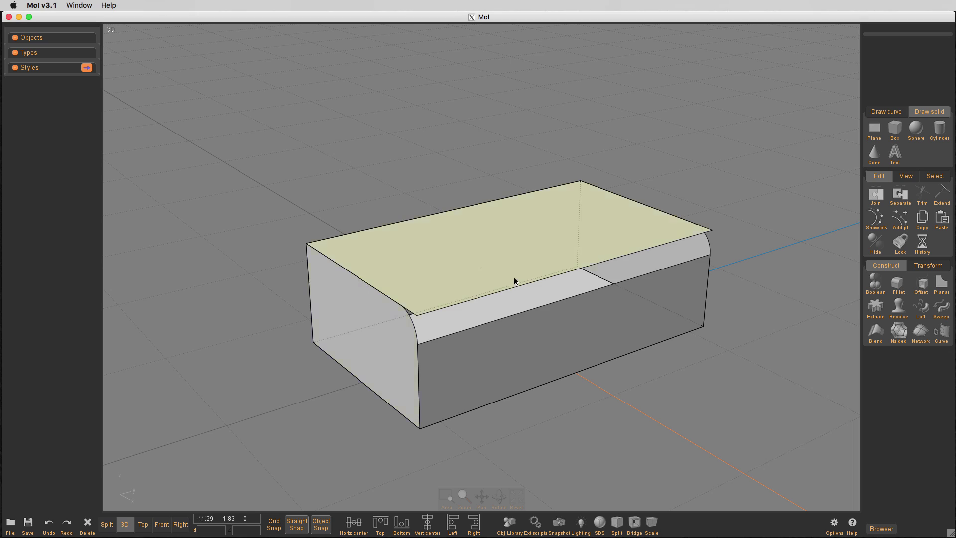
- Untrim the long front face by selecting its boundary edges and deleting them to restore its full height
right_click_drag(656, 215, 529, 300)
left_click(529, 297)
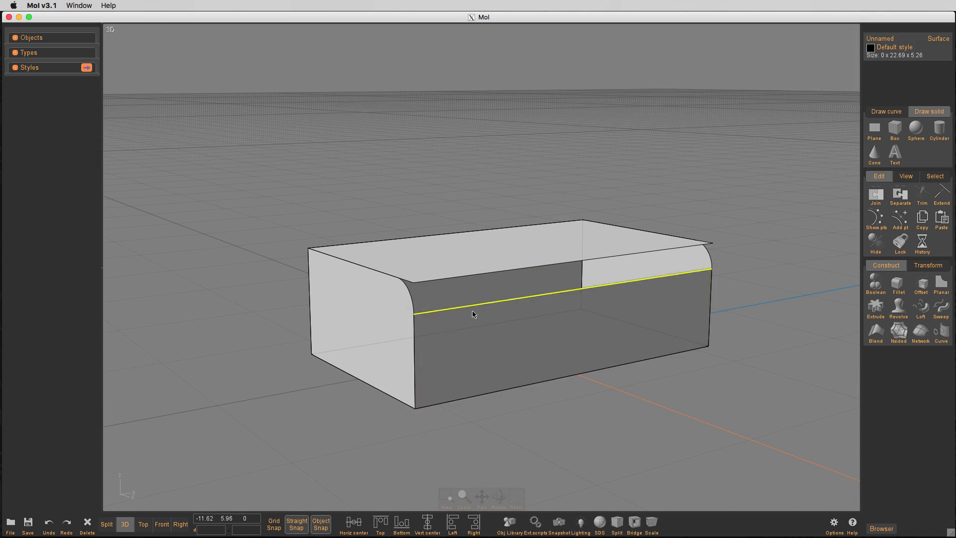
left_click(413, 335)
left_click(453, 398)
left_click(711, 304)
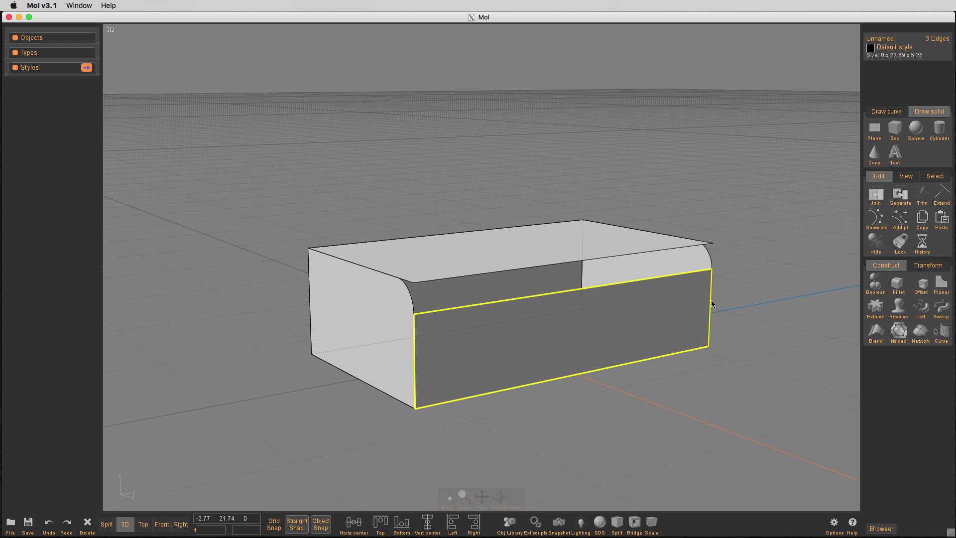
key("Delete")
- Delete all five boundary edges of the end face with the rounded corner to restore its full rectangle
right_click_drag(738, 302, 570, 330)
left_click(544, 309)
left_click(493, 319)
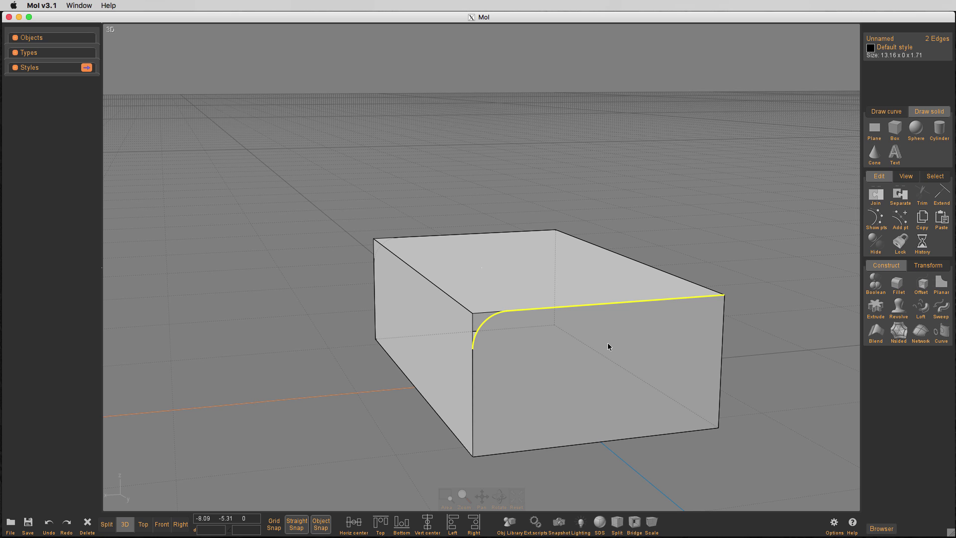
key("ctrl+a")
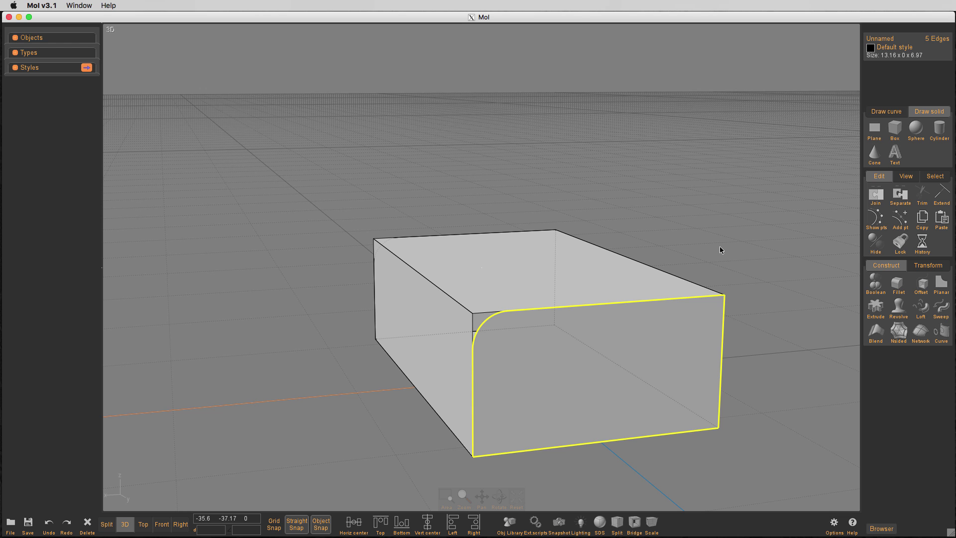
middle_click_drag(731, 251, 668, 175)
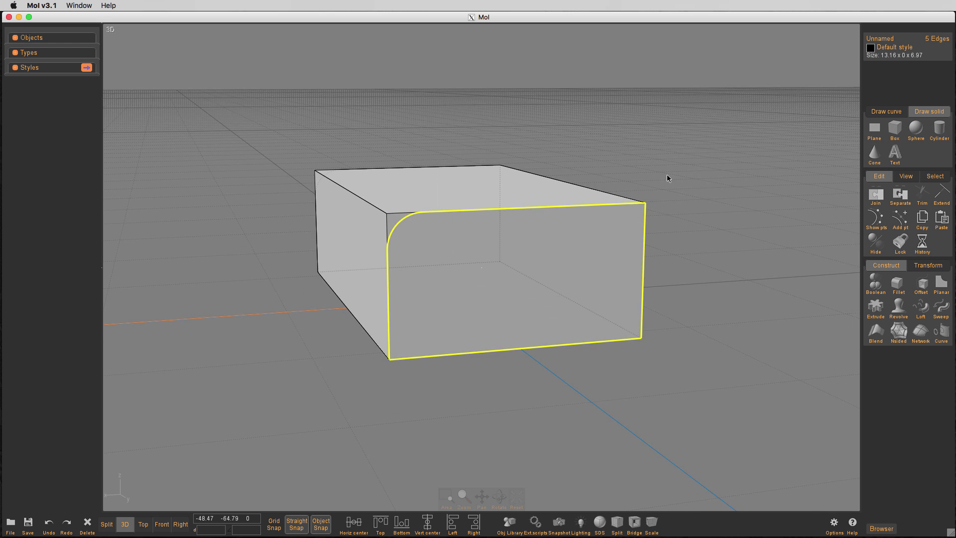
right_click_drag(676, 181, 689, 193)
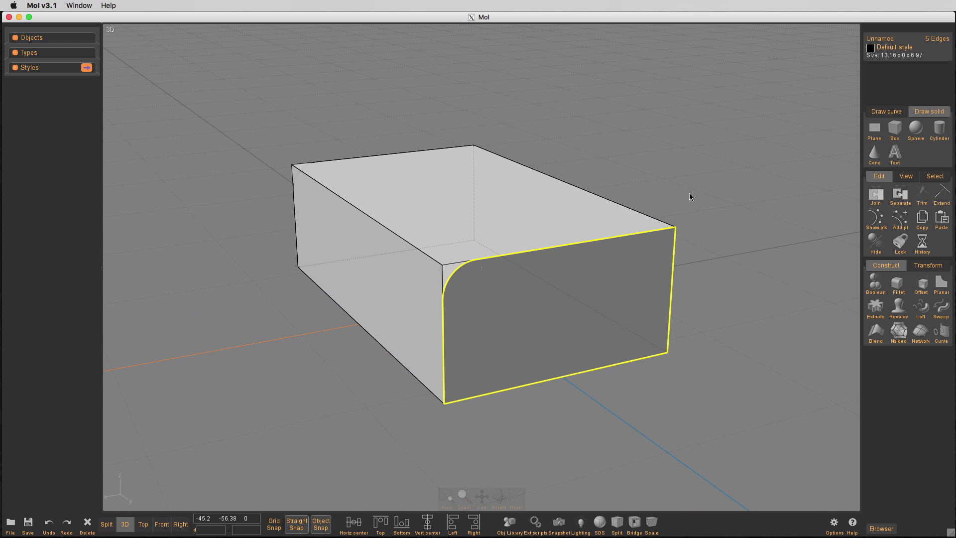
key("Delete")
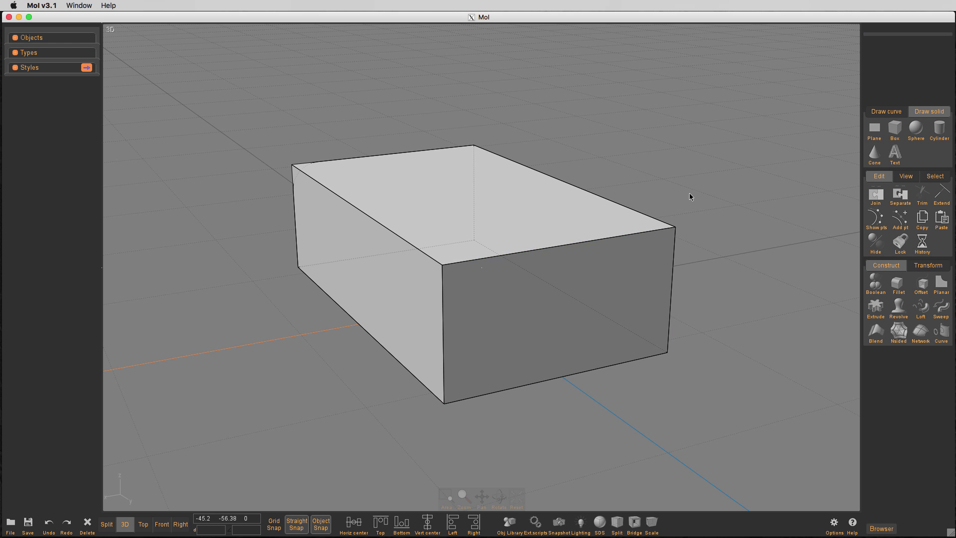
- Untrim the remaining end face with the rounded corner by deleting all its boundary edges to restore the full rectangle
right_click_drag(580, 219, 627, 241)
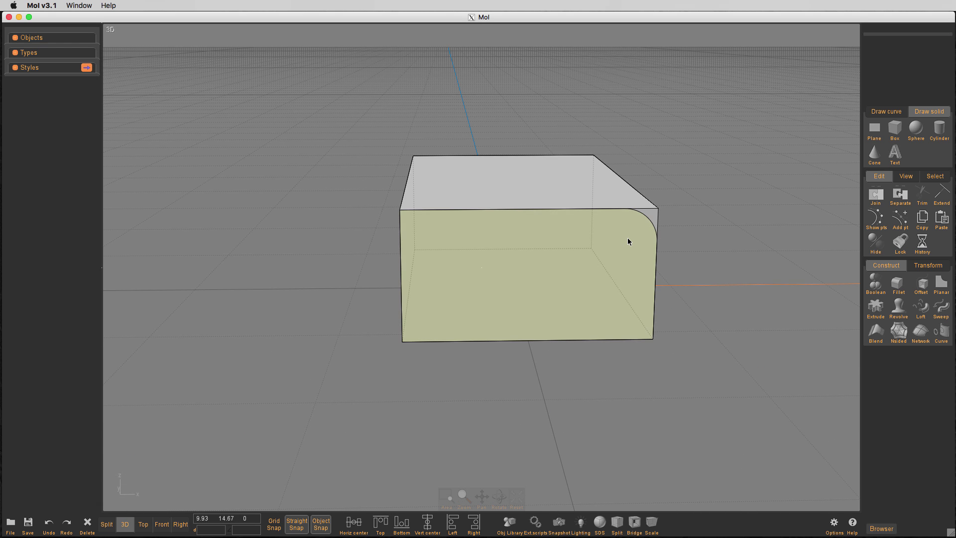
left_click(611, 210)
left_click(653, 260)
left_click(611, 341)
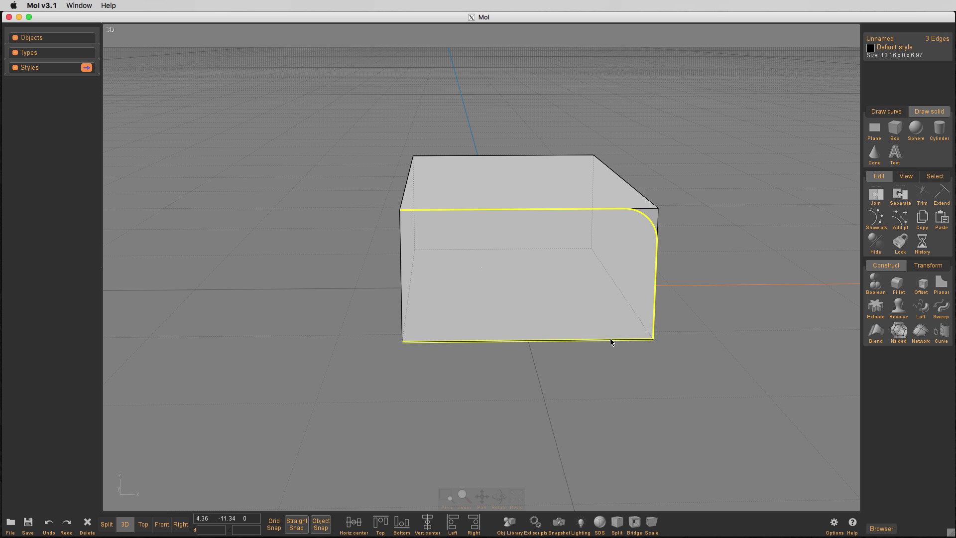
double_click(610, 341)
key("Delete")
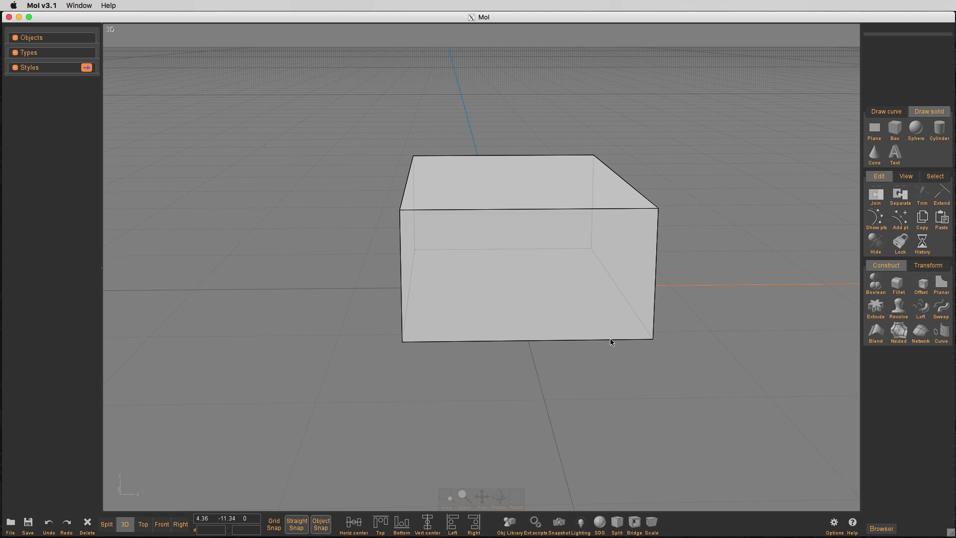
- Join all the separated faces of the box into one closed solid and clear the selection
key("ctrl+a")
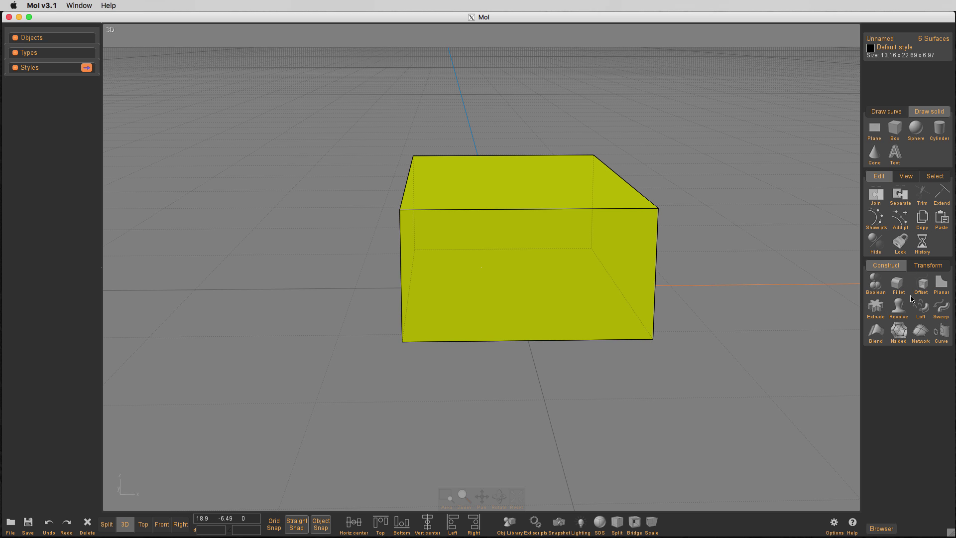
left_click(875, 194)
right_click_drag(721, 260, 633, 274)
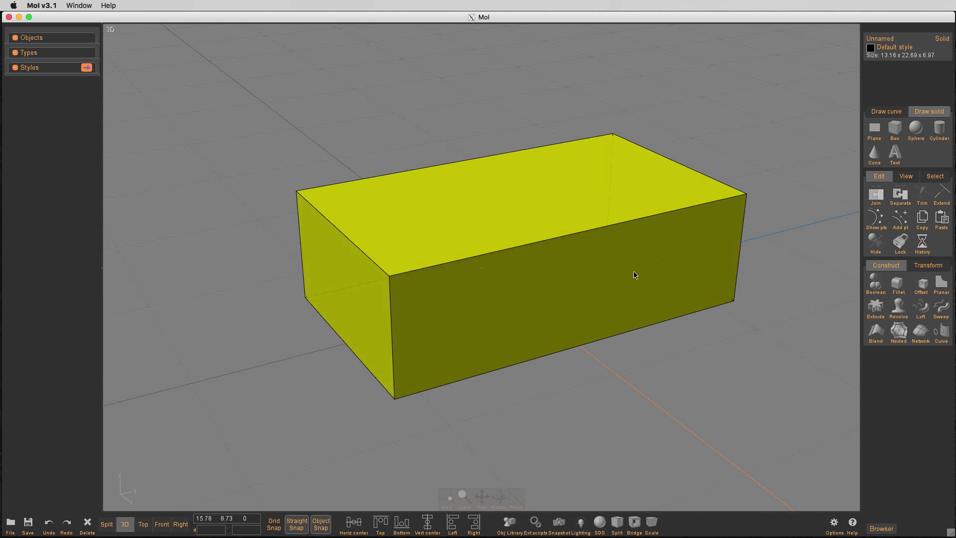
key("Escape")
right_click_drag(604, 245, 560, 259)
right_click_drag(727, 114, 719, 178)
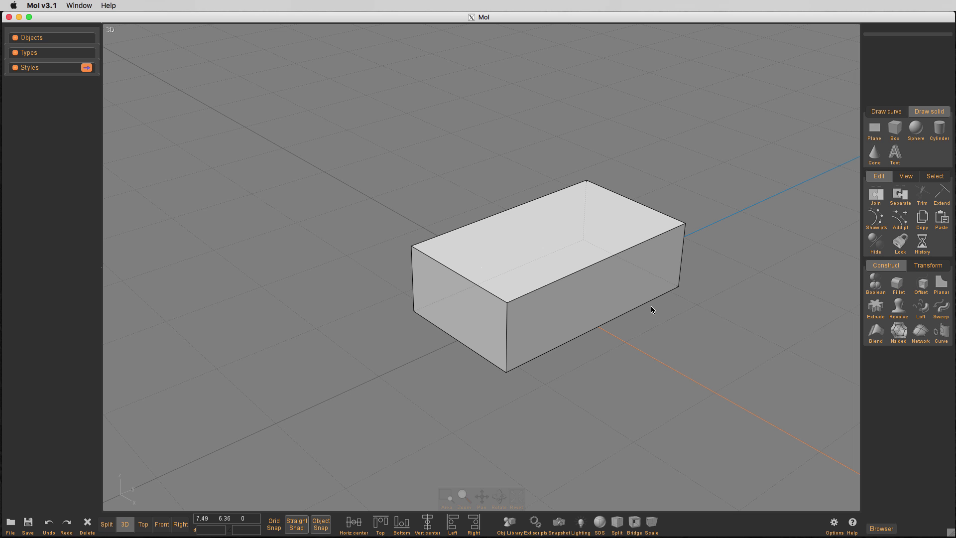
right_click_drag(670, 348, 750, 239)
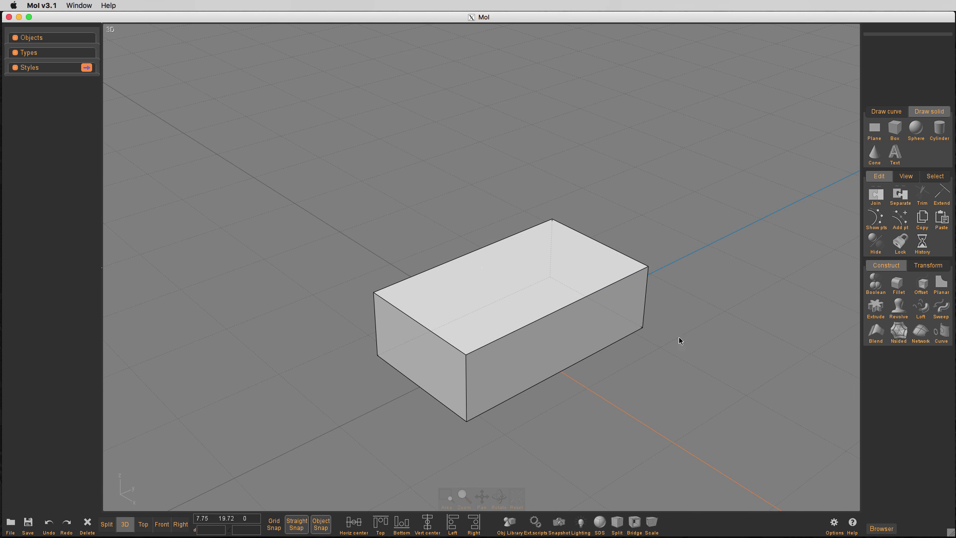
- Draw a solid cylinder centred on the box's top face, about 4 in radius and 7.83 high
scroll(622, 395, "up", 2)
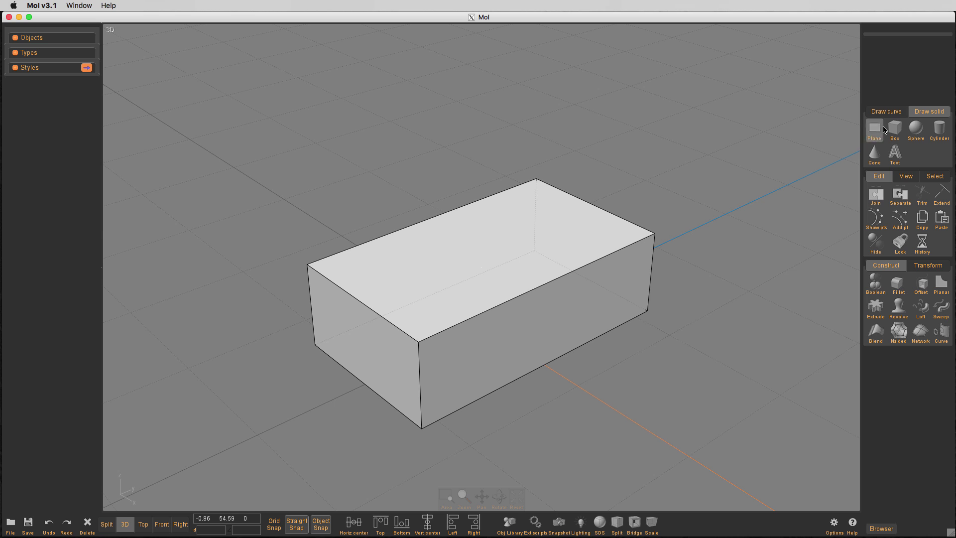
left_click(938, 129)
left_click(488, 252)
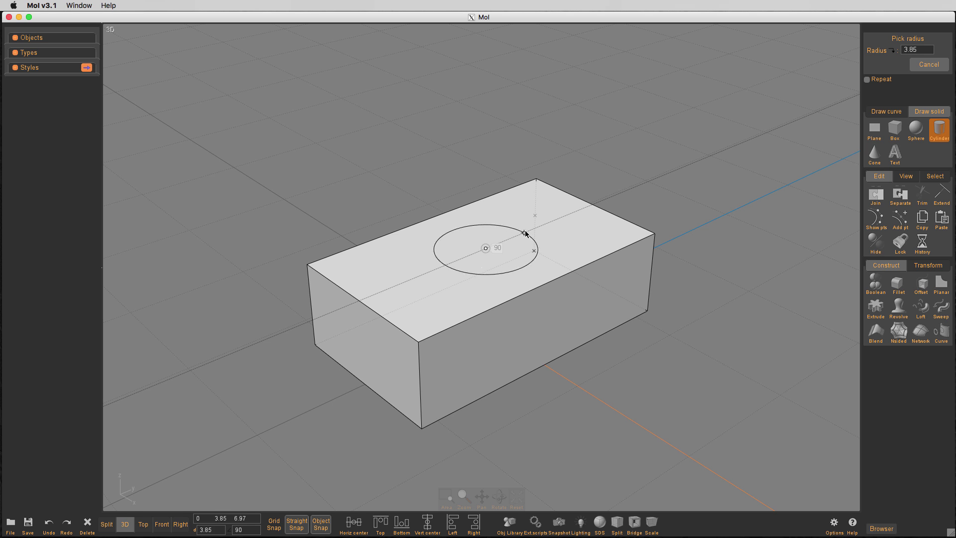
left_click(526, 232)
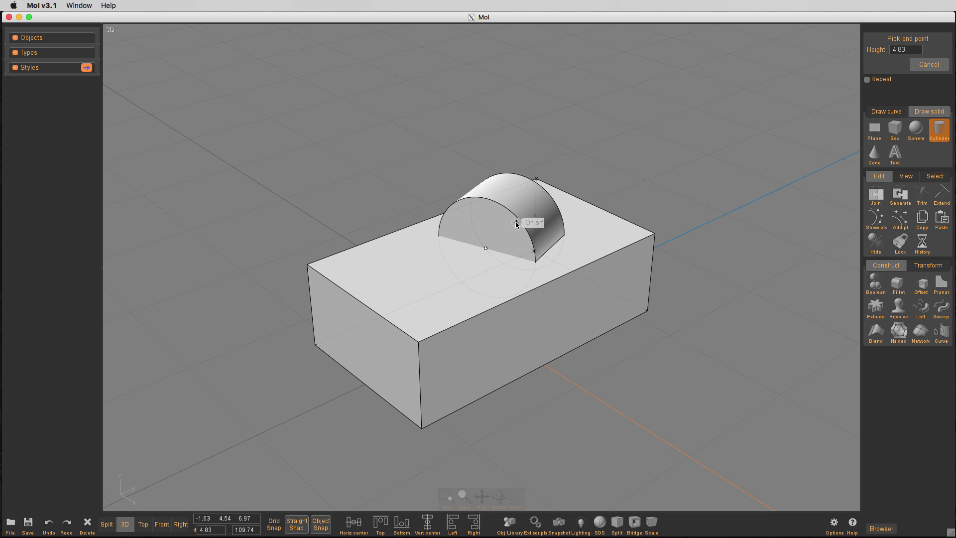
key("Tab")
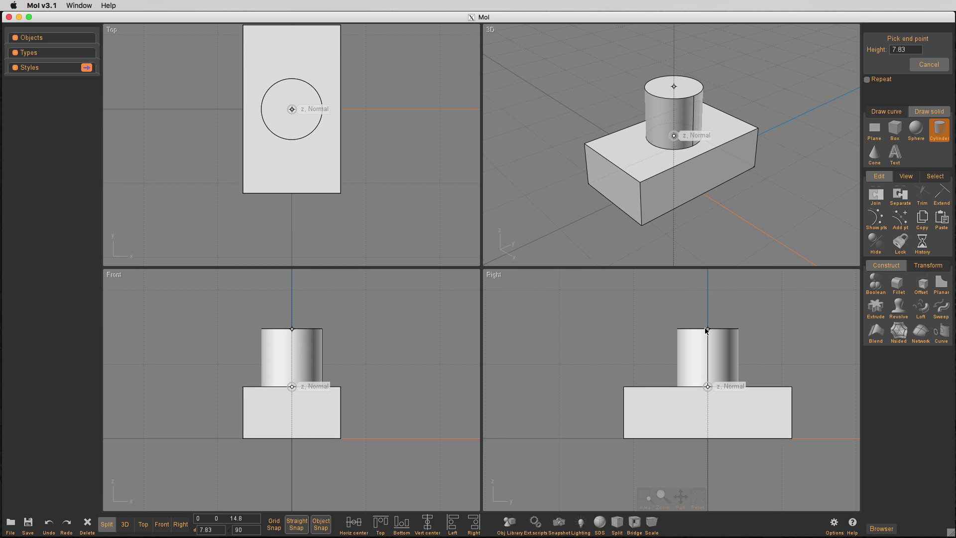
left_click(708, 329)
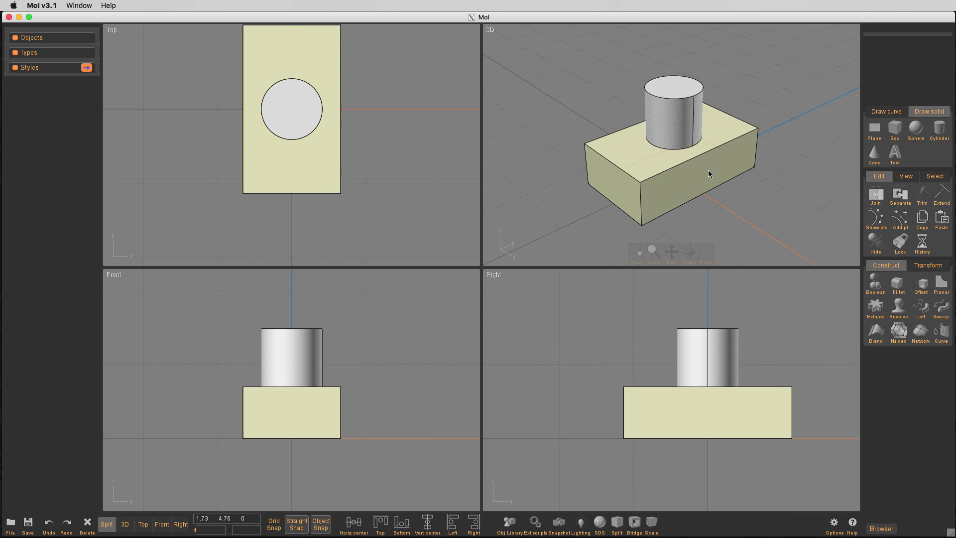
- Combine the cylinder and the box into a single solid with a Boolean union
key("Tab")
left_click(692, 178)
right_click_drag(743, 243, 734, 249)
left_click(529, 224)
left_click(525, 286)
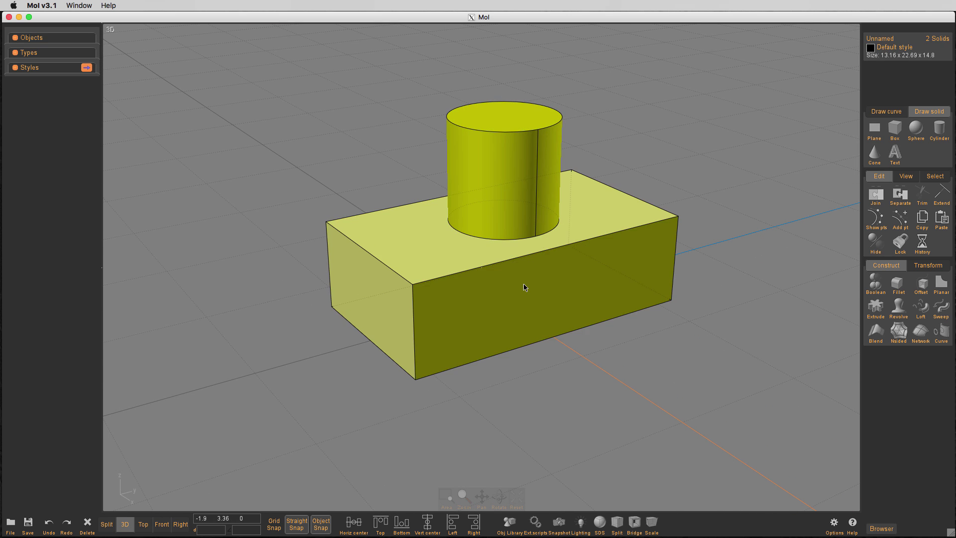
key("u")
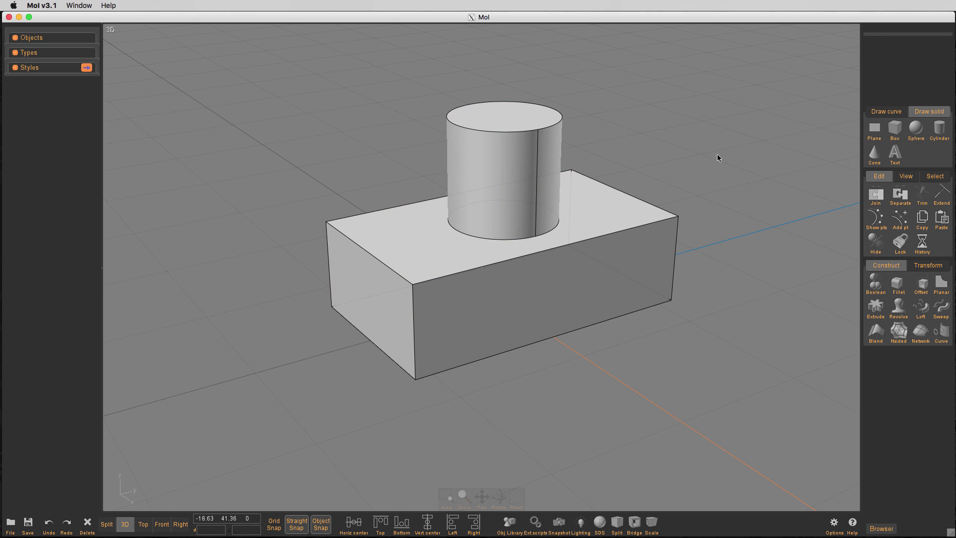
- Fillet all edges of the combined solid with a circular radius of about 0.56
left_click(591, 221)
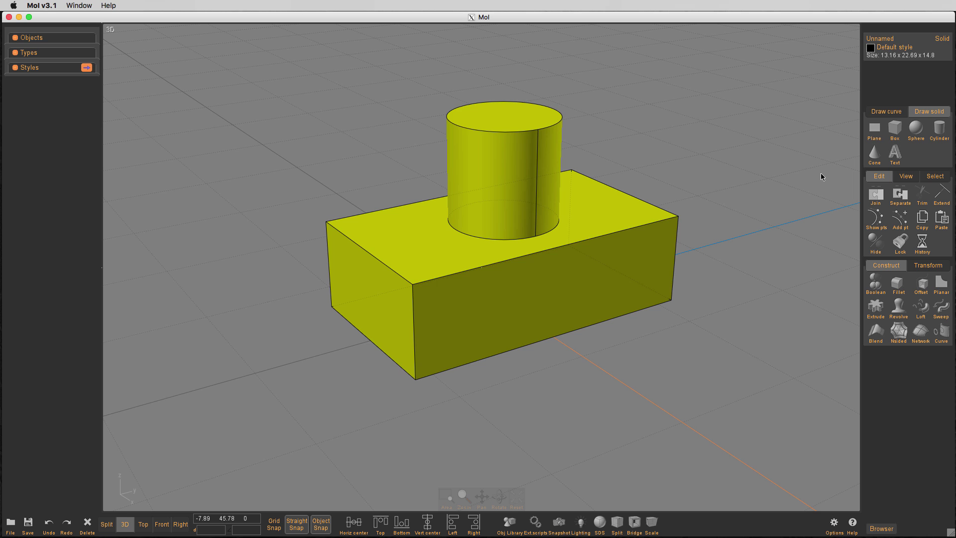
key("f")
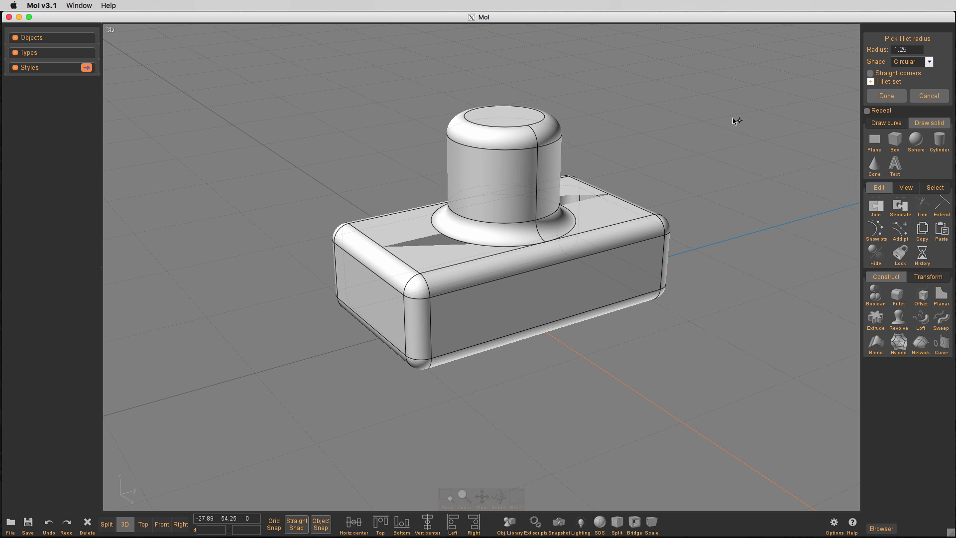
right_click_drag(733, 120, 717, 131)
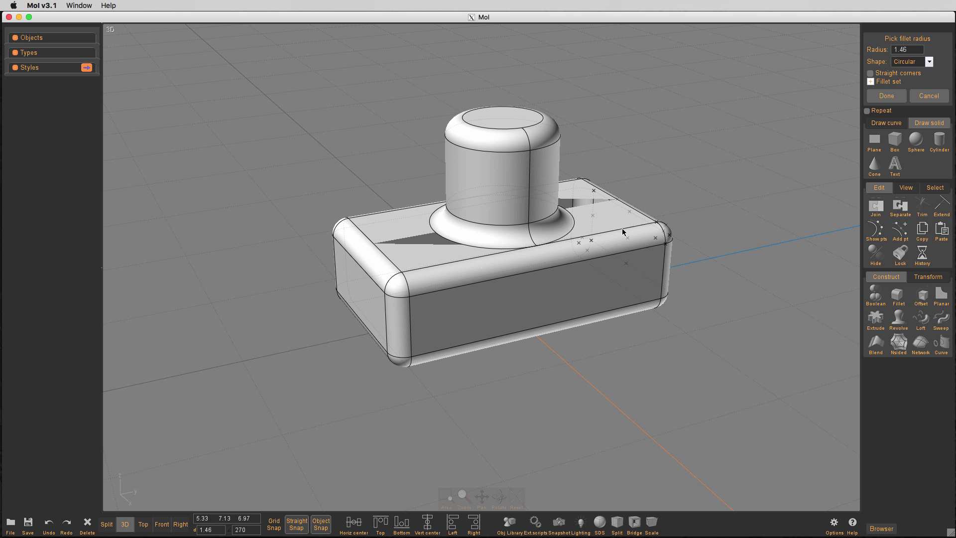
right_click_drag(632, 226, 742, 185)
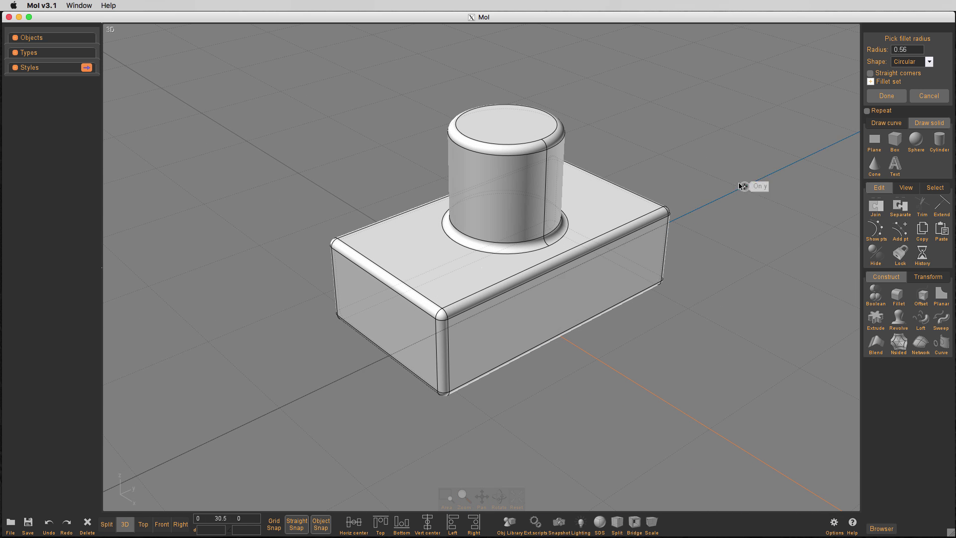
left_click(886, 96)
right_click_drag(734, 240, 676, 249)
- Run the SeparateSelectOuterLoopsDeleteTrim script on the filleted solid, cancel its mutual trim and clear the selection
left_click(625, 265)
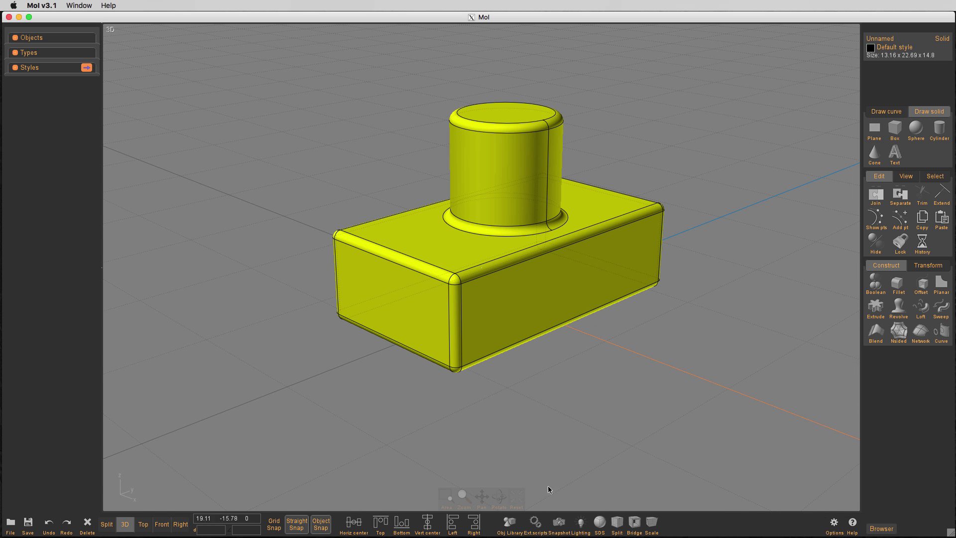
left_click(535, 521)
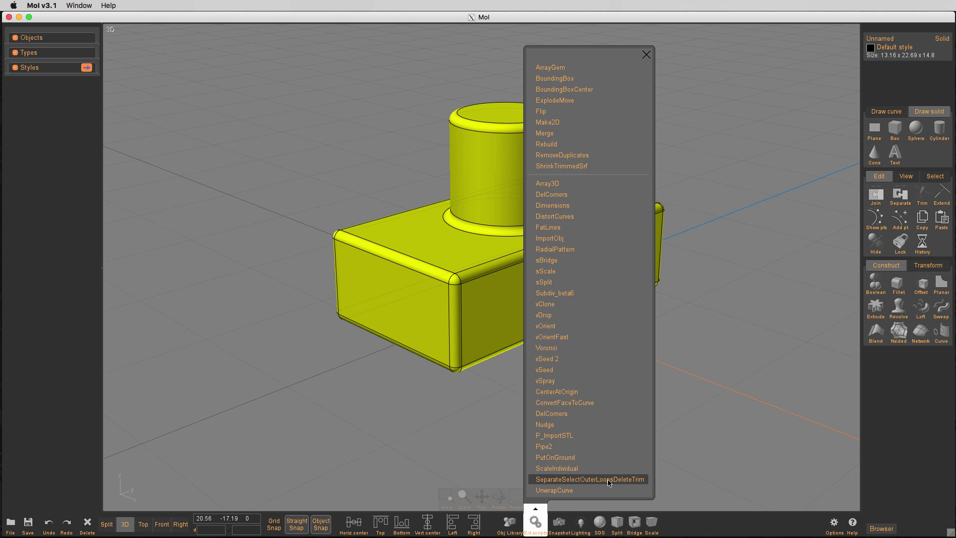
left_click(547, 479)
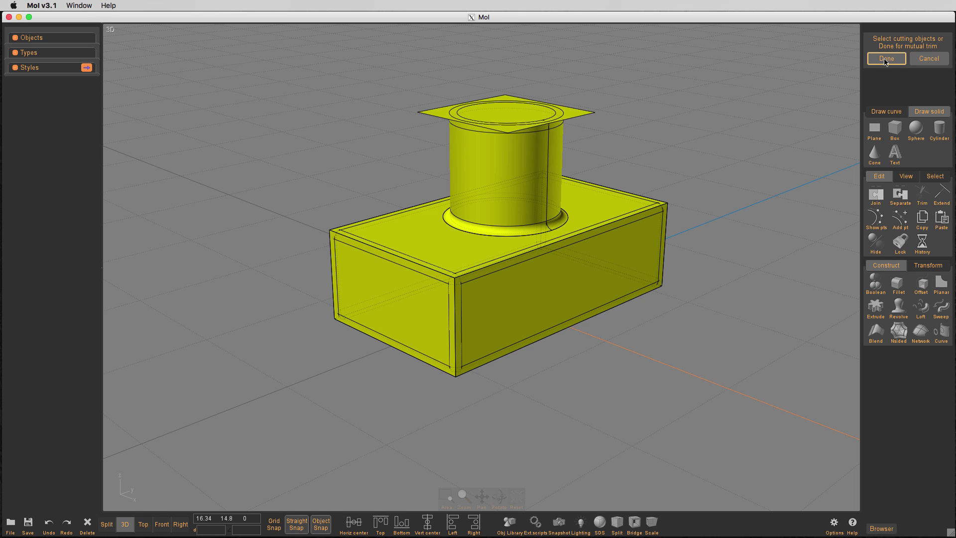
left_click(927, 59)
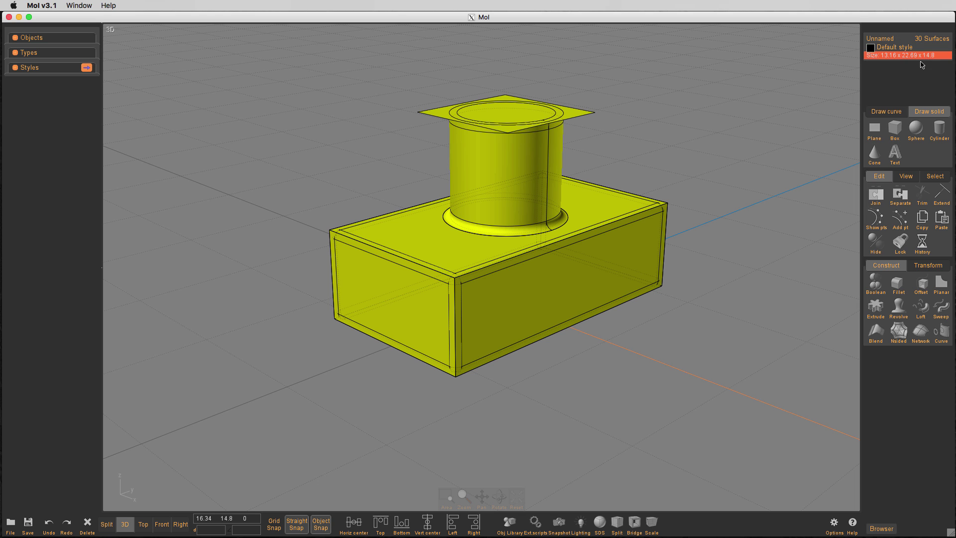
left_click(783, 194)
- Delete the leftover fillet surfaces along the upper and lower short edges at both ends of the box
key("Tab")
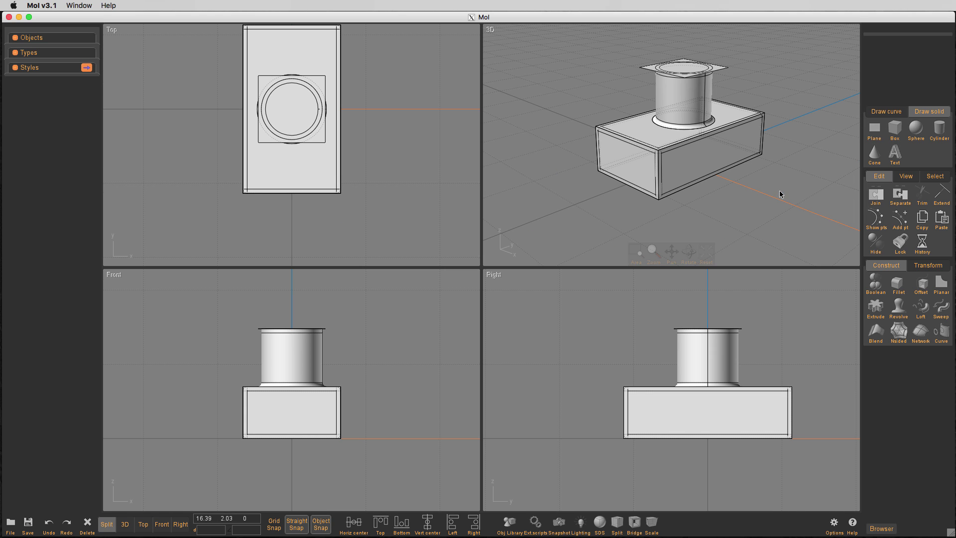
left_click(663, 415)
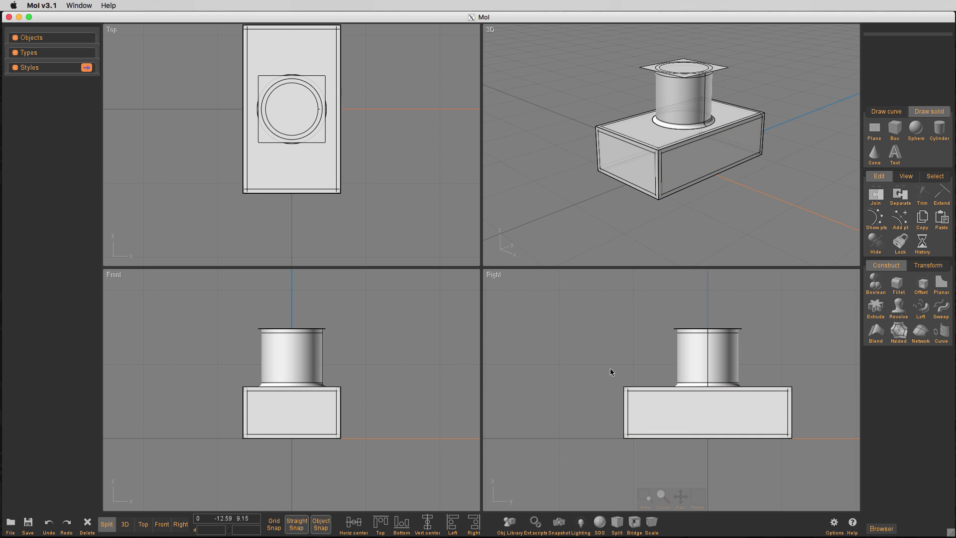
key("f")
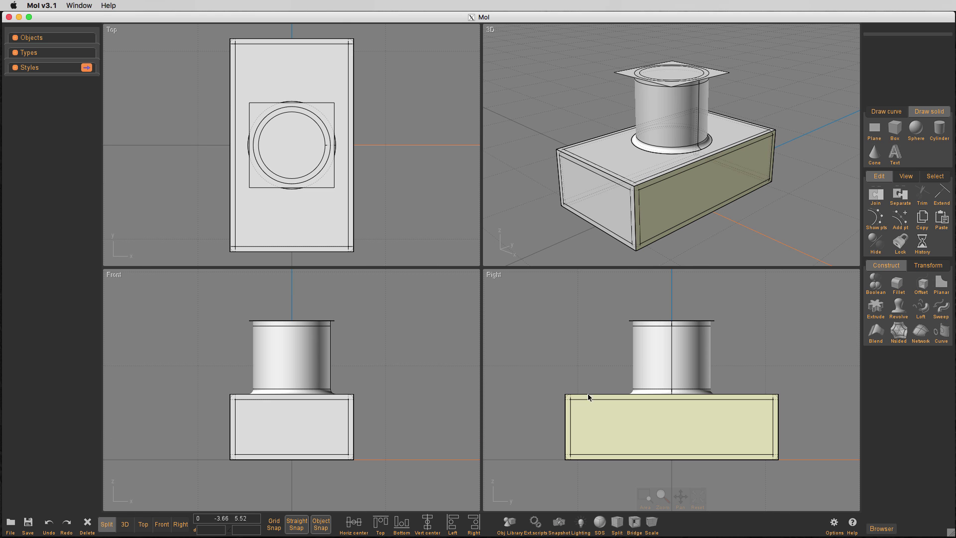
left_click(585, 408)
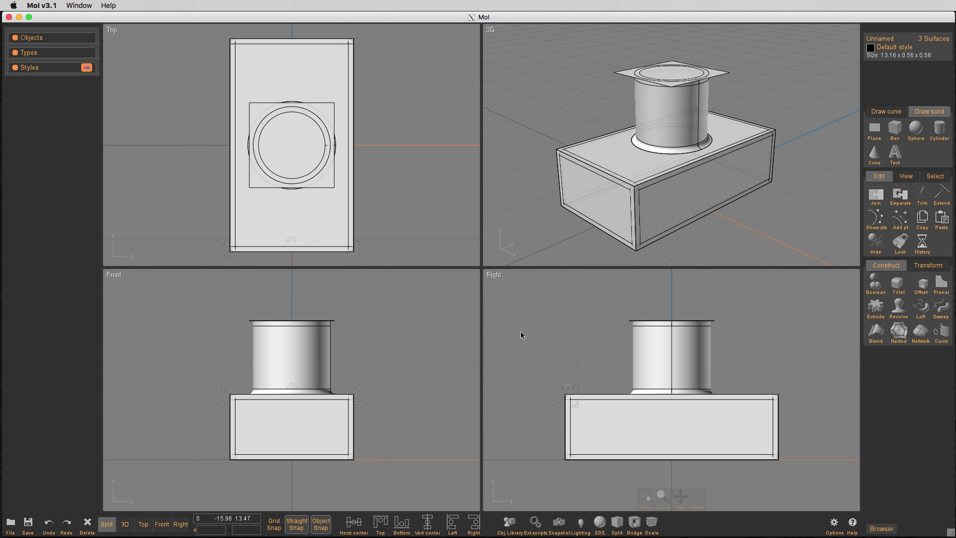
left_click(515, 388)
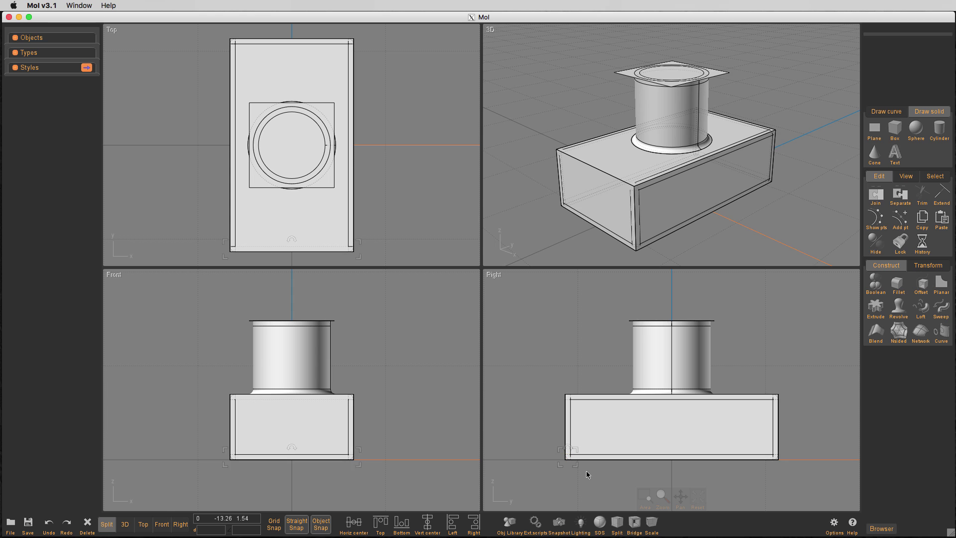
left_click_drag(752, 366, 807, 419)
left_click(808, 420)
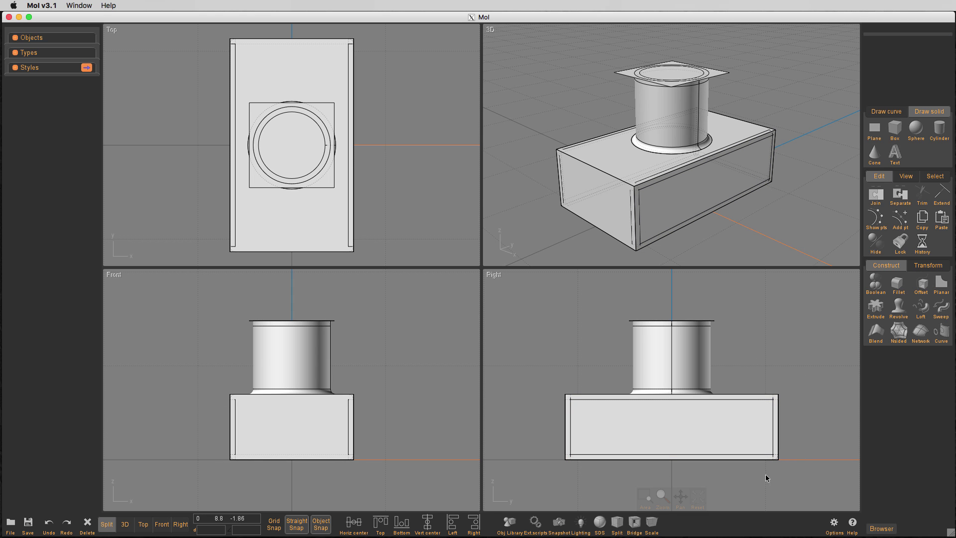
left_click_drag(791, 441, 770, 472)
left_click_drag(811, 440, 809, 441)
left_click(808, 441)
- Delete the fillet surface around the cylinder's base and the circular trim edge it leaves in the box's top face
left_click(579, 159)
left_click(547, 206)
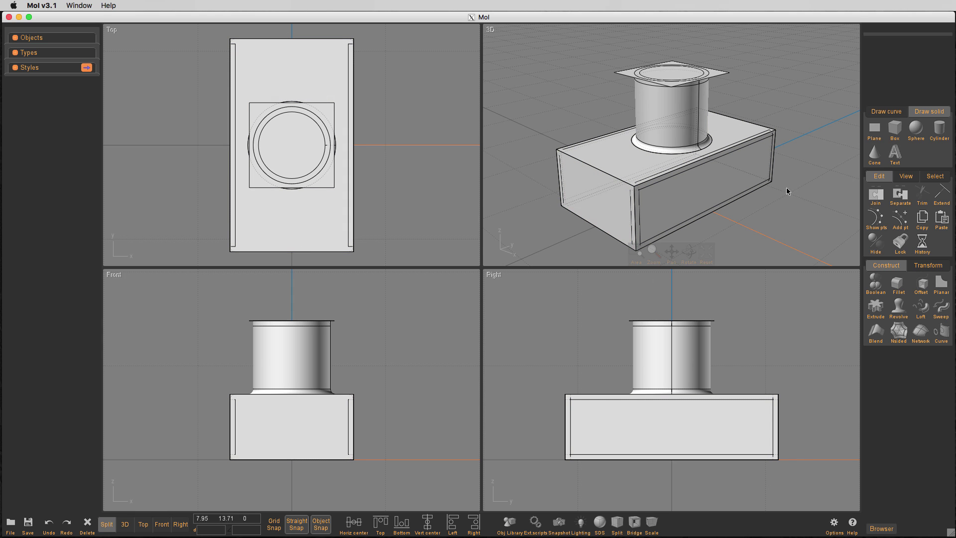
left_click(689, 152)
left_click(489, 221)
scroll(671, 136, "up", 5)
left_click(663, 166)
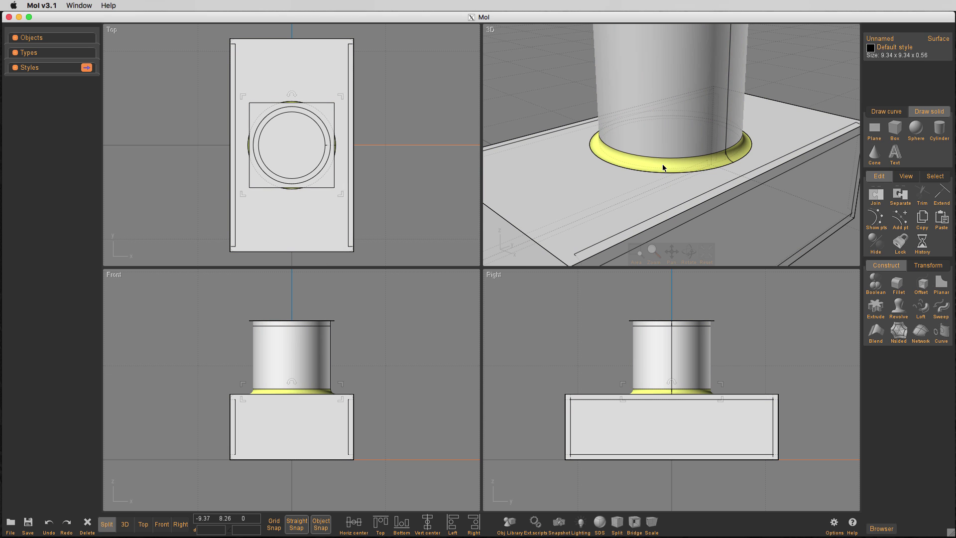
key("Delete")
left_click(662, 172)
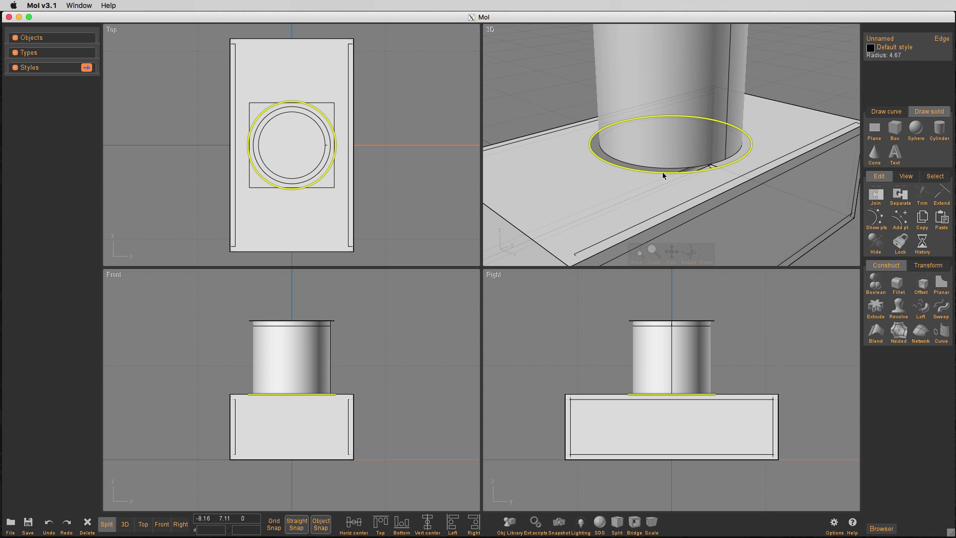
key("Delete")
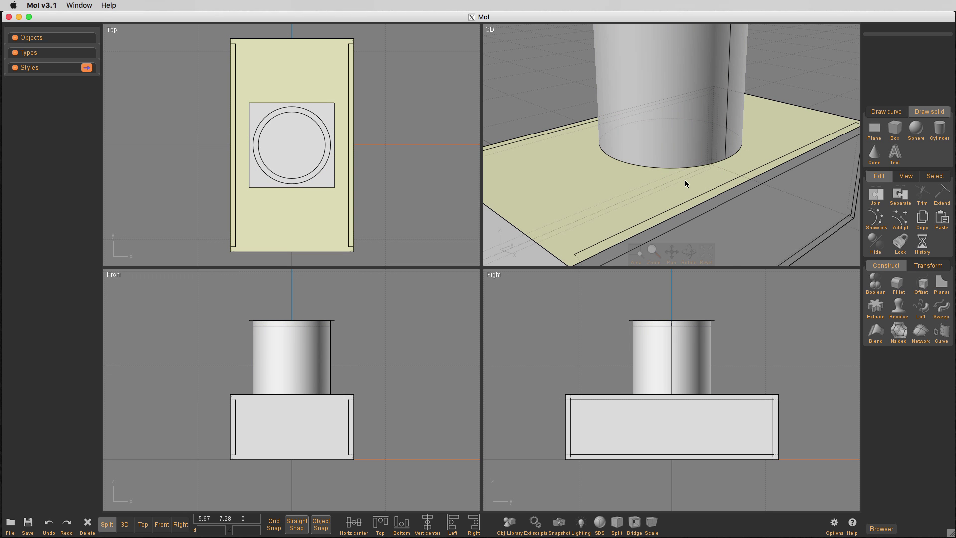
- Delete the two vertical fillet surfaces at one short end of the box, keeping the flat end face
scroll(684, 180, "down", 6)
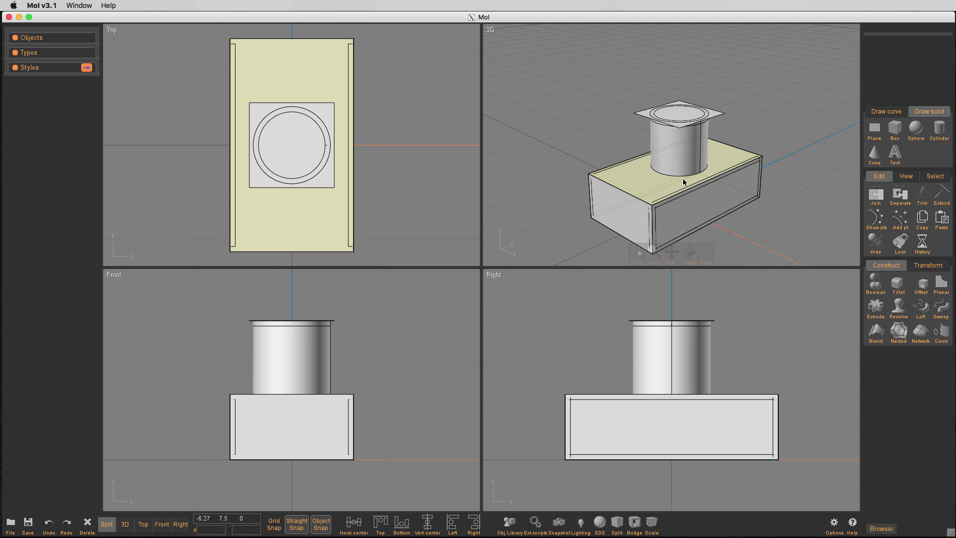
left_click(798, 366)
left_click_drag(767, 384, 796, 475)
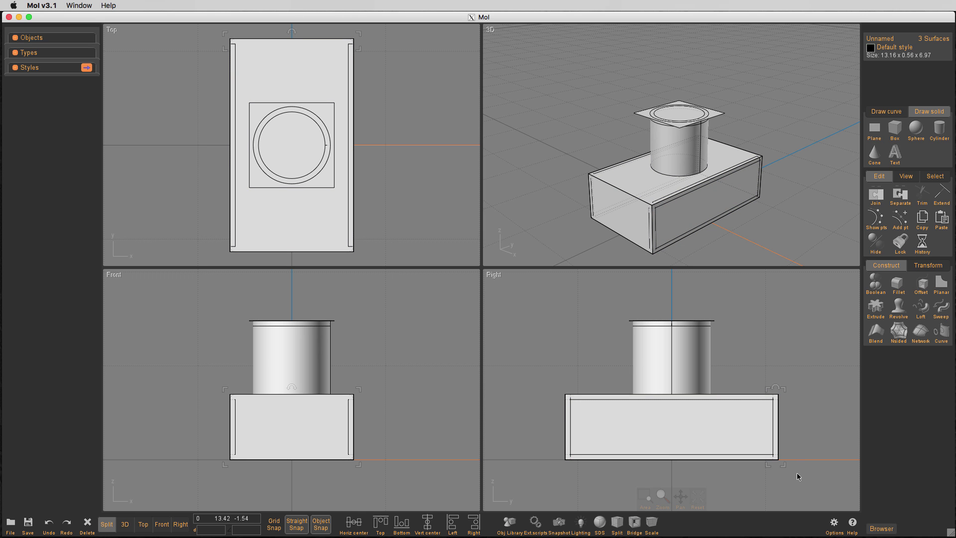
right_click_drag(779, 245, 693, 208)
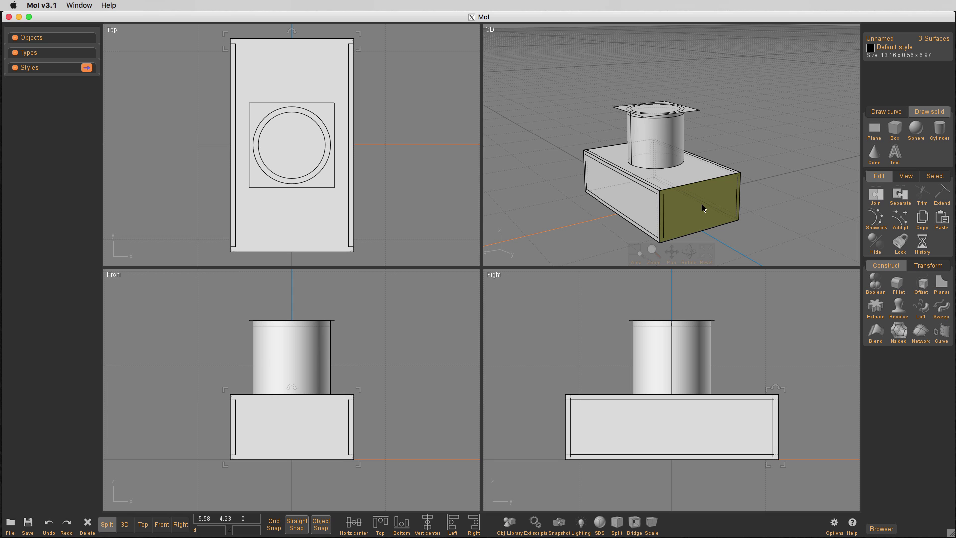
key("Delete")
- Delete the fillet surfaces along the box's lower long edges and the vertical ones at its opposite short end, keeping the flat faces
left_click(775, 196)
left_click_drag(555, 450, 800, 477)
left_click_drag(748, 149, 747, 108)
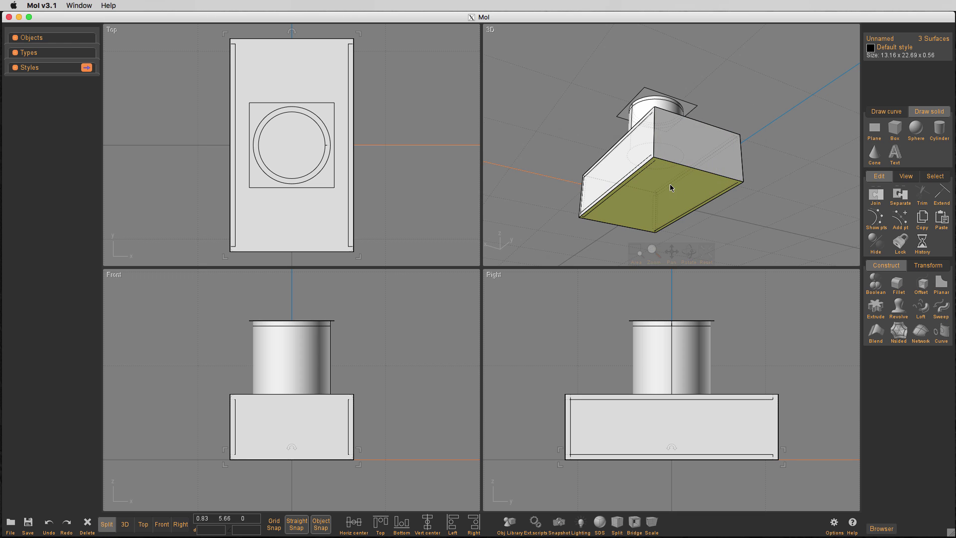
left_click(616, 334)
left_click_drag(538, 384, 596, 475)
right_click_drag(608, 181, 647, 210)
- Delete the two fillet surfaces along the box's upper long edges, keeping the flat top face
left_click(628, 179)
left_click_drag(538, 383, 814, 413)
right_click_drag(721, 199, 736, 169)
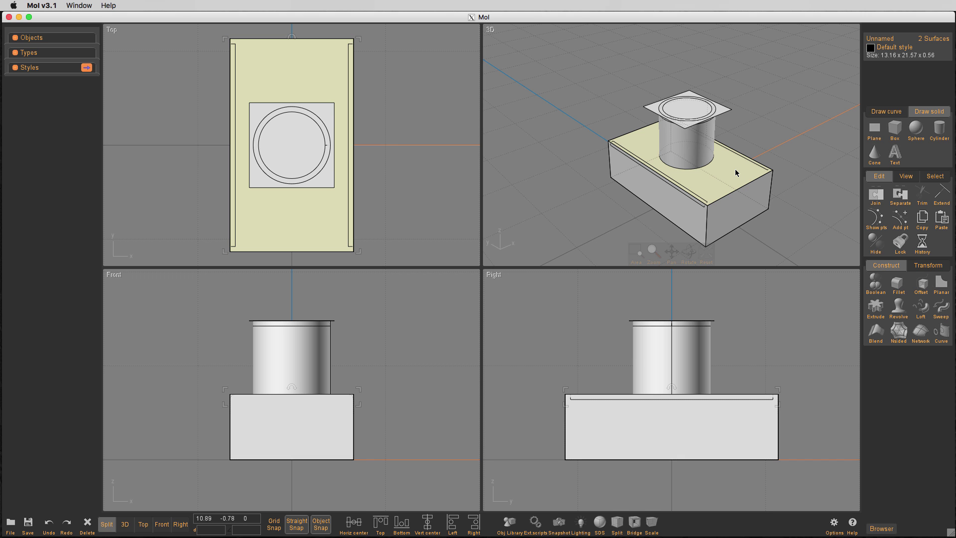
left_click(735, 169)
- Isolate the cylinder's square top plane and rim fillet, delete the fillet surface, and show the rest of the model again
right_click_drag(778, 100, 785, 64)
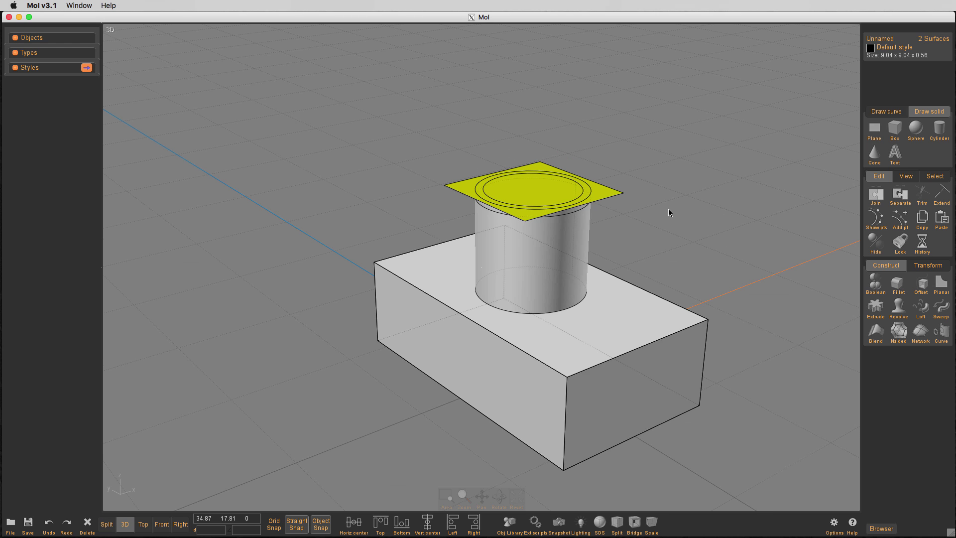
key("ctrl+i")
right_click_drag(652, 220, 623, 228)
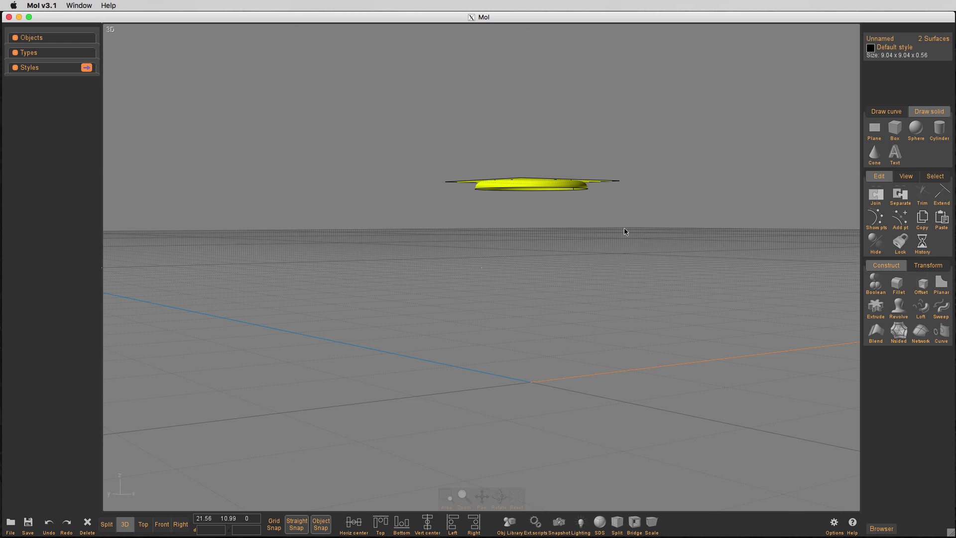
left_click(615, 220)
left_click(574, 185)
key("Delete")
right_click_drag(600, 240, 597, 264)
key("ctrl+i")
- Mutually trim the cylinder wall and its square top plane, removing the part of the plane outside the cylinder
right_click_drag(664, 234, 633, 238)
scroll(541, 258, "up", 2)
left_click(540, 259)
left_click(596, 185)
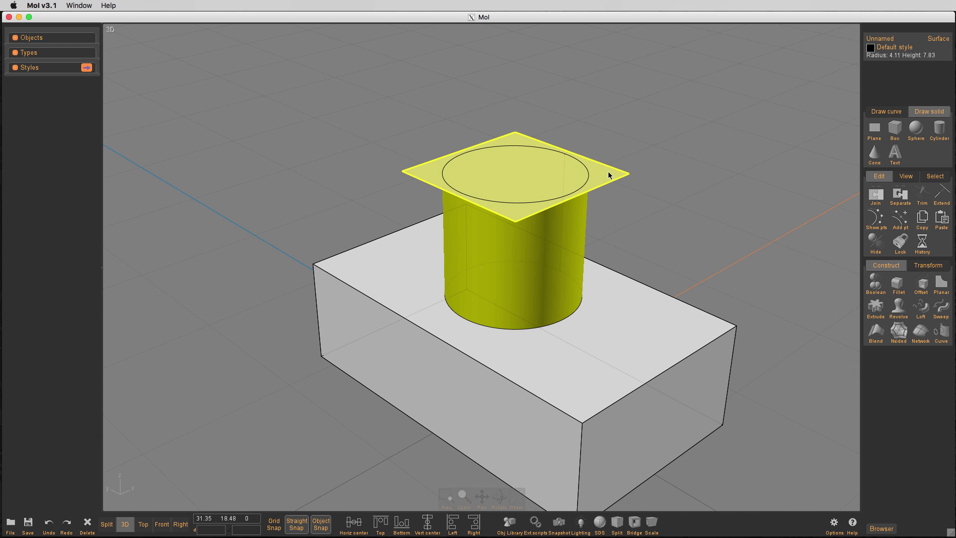
left_click(921, 194)
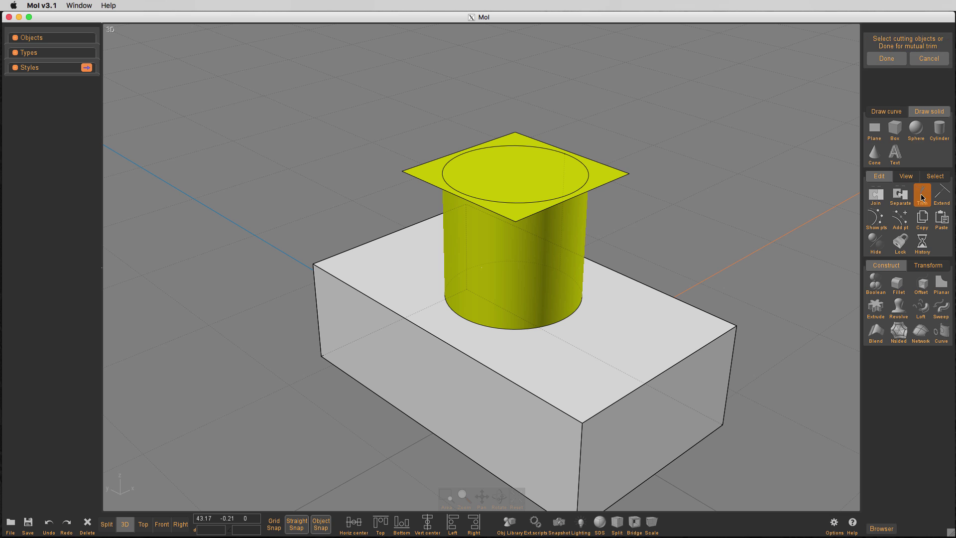
left_click(886, 58)
left_click(593, 177)
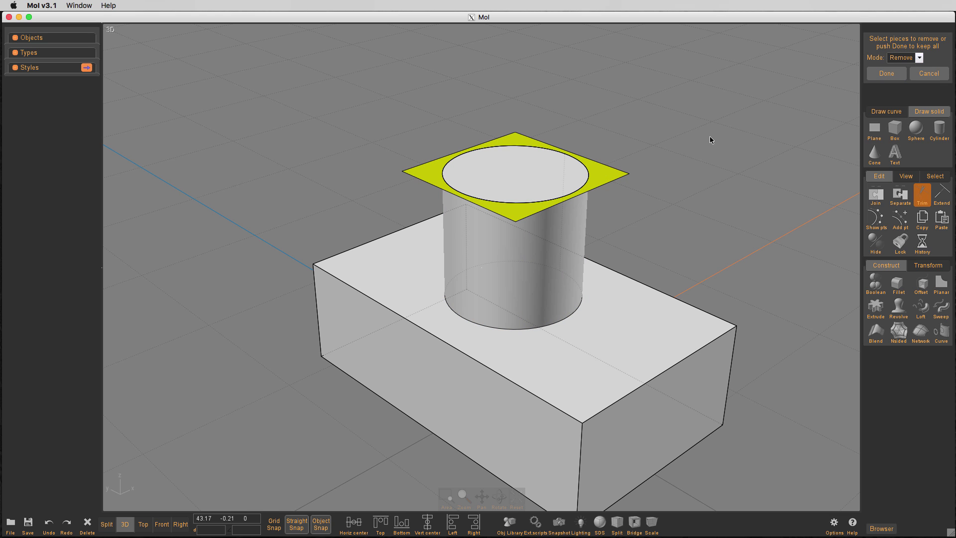
left_click(885, 75)
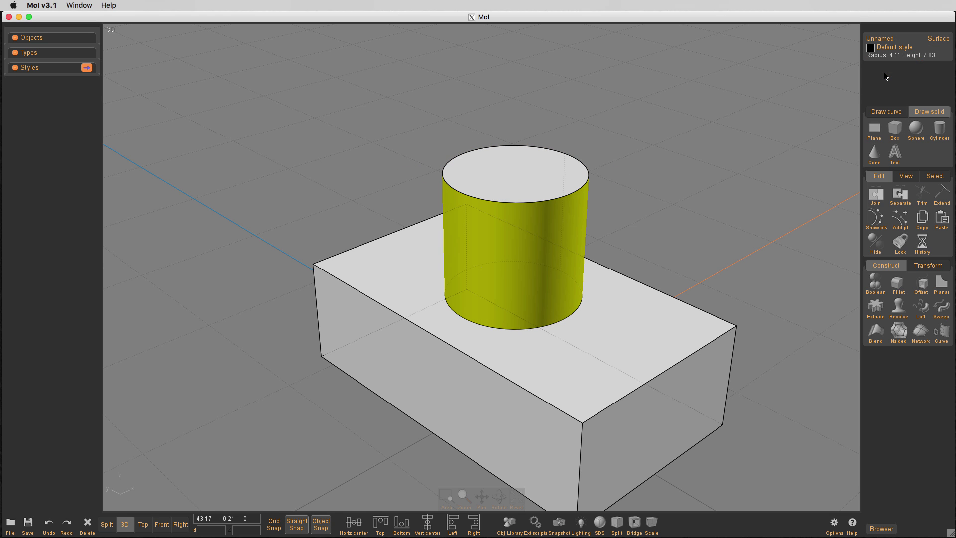
left_click(712, 145)
- Join all the box and cylinder surfaces, and check the box by selecting it
scroll(718, 157, "down", 2)
mouse_move(718, 162)
right_mouse_down()
mouse_move(561, 136)
mouse_move(651, 124)
mouse_move(723, 169)
right_mouse_up()
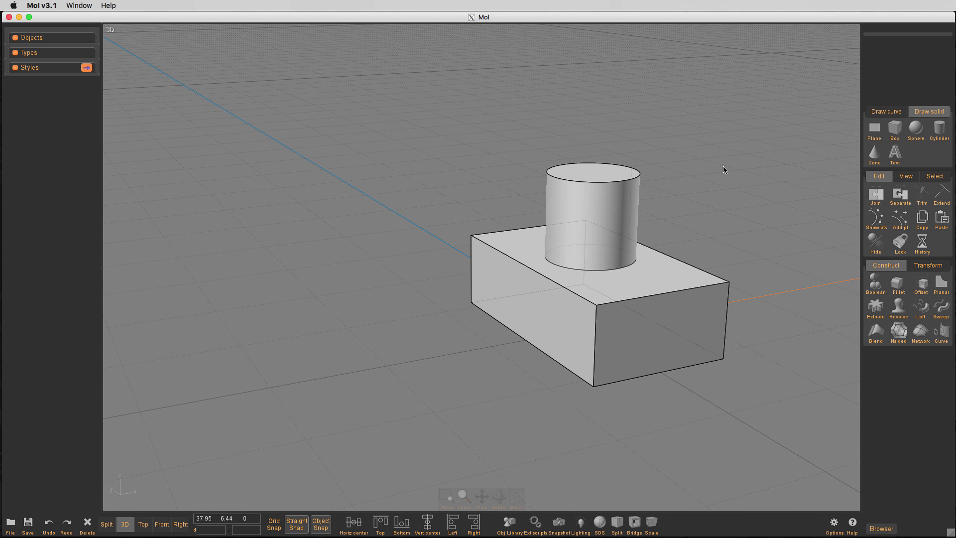
key("ctrl+a")
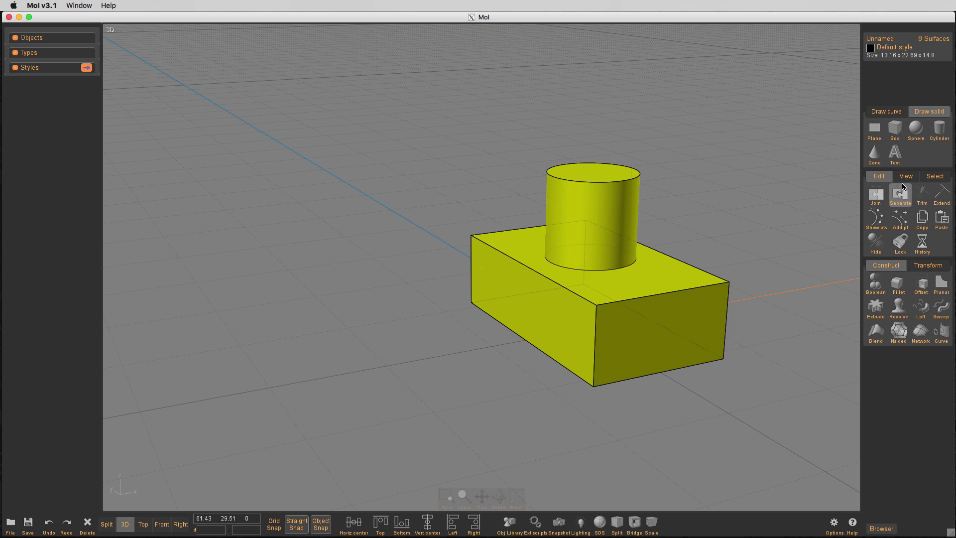
key("ctrl+z")
left_click(741, 195)
left_click(581, 294)
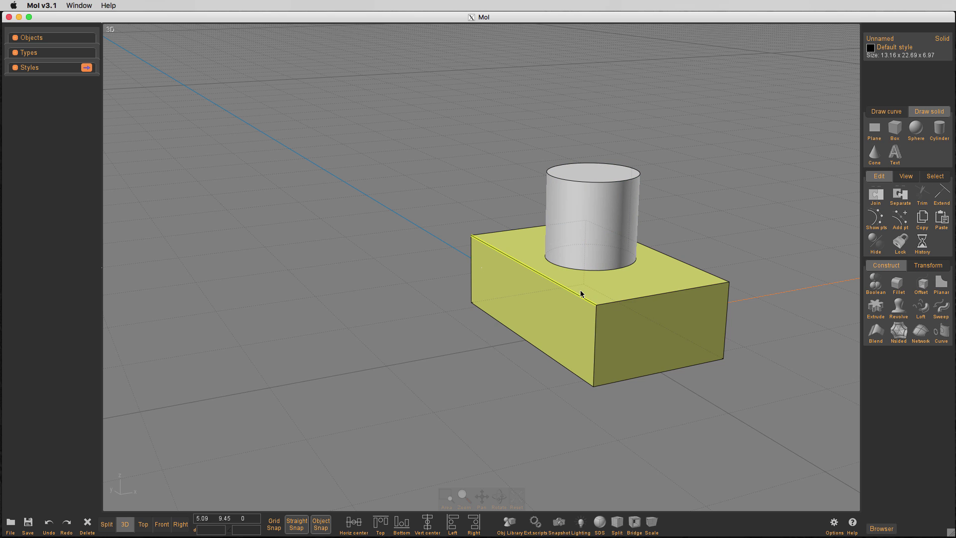
key("Escape")
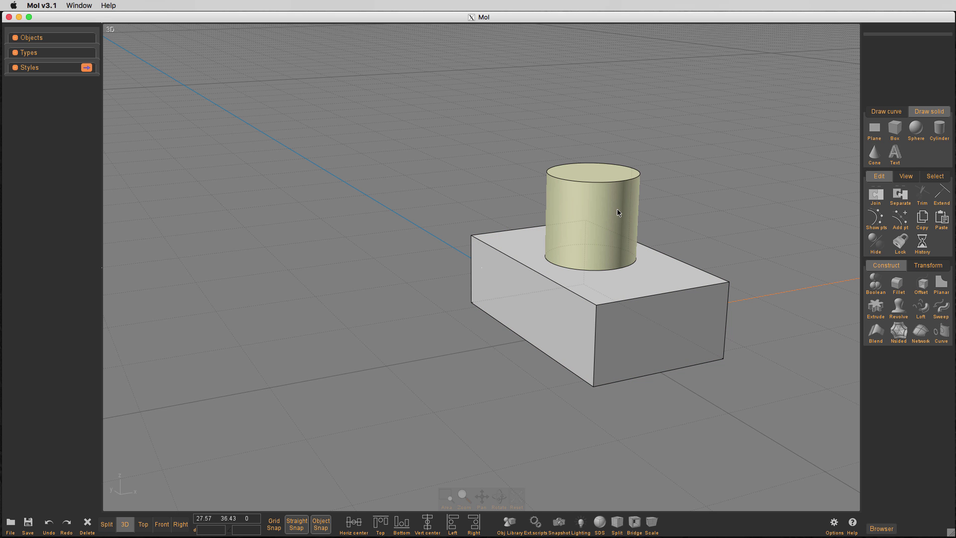
- Take the box out of view so that only the cylinder with its open base is shown
scroll(618, 209, "up", 3)
middle_click_drag(618, 210, 530, 188)
left_click(530, 187)
mouse_move(685, 154)
right_mouse_down()
mouse_move(730, 120)
mouse_move(700, 163)
right_mouse_up()
left_click(640, 253)
left_click(655, 245)
left_click(640, 272)
key("Delete")
right_click_drag(646, 264, 529, 180)
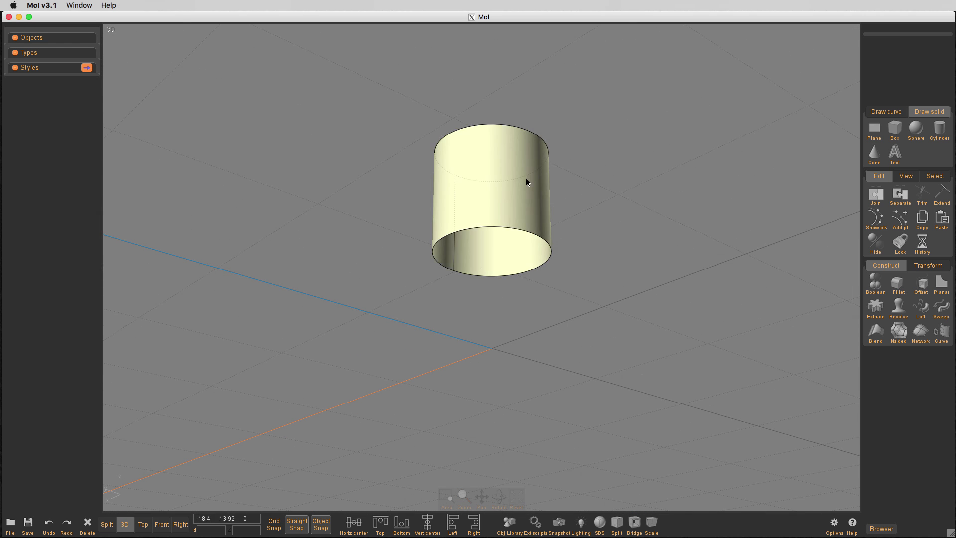
- Cap the cylinder's open base with a planar surface and select the closed cylinder
left_click(529, 179)
right_click_drag(674, 175, 525, 219)
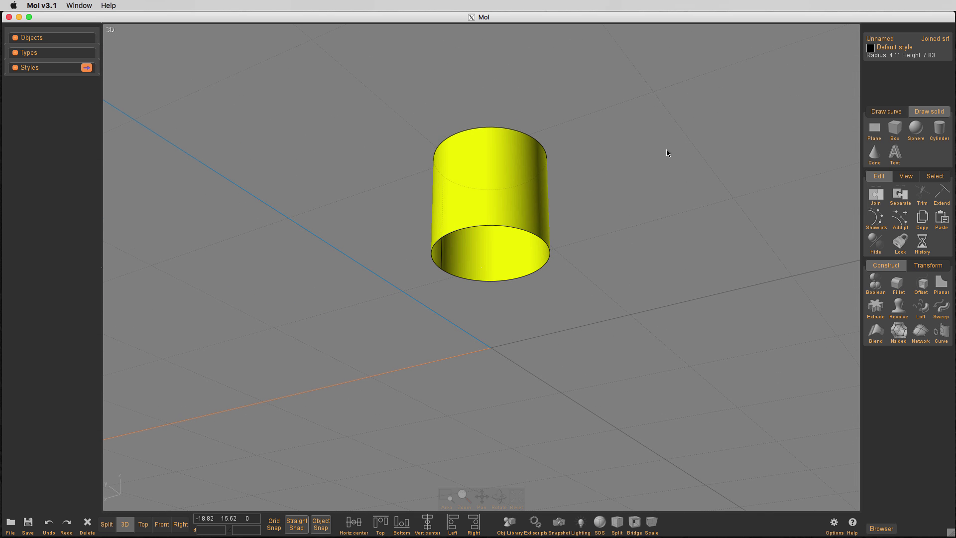
scroll(668, 153, "up", 2)
scroll(592, 184, "up", 1)
middle_click_drag(592, 183, 730, 188)
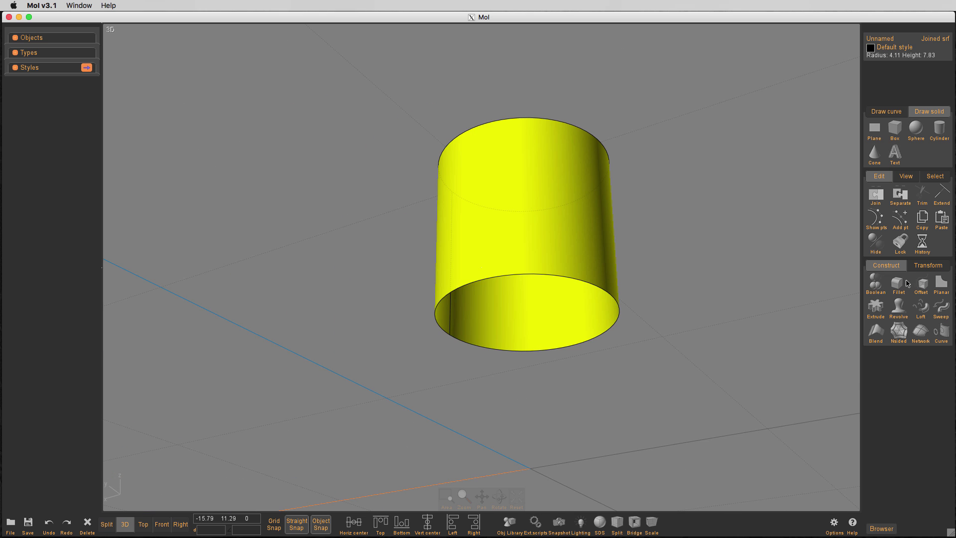
left_click(941, 284)
right_click_drag(639, 242, 614, 252)
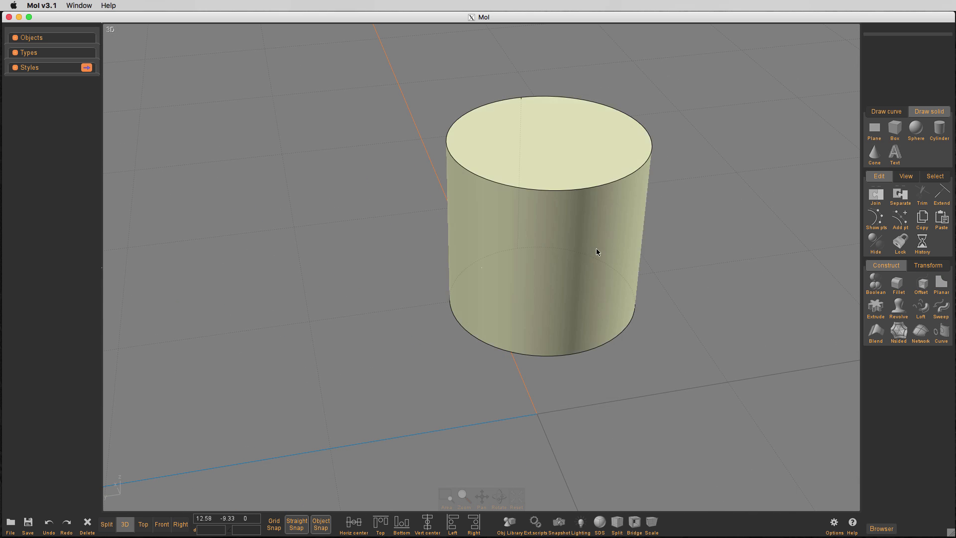
left_click(614, 252)
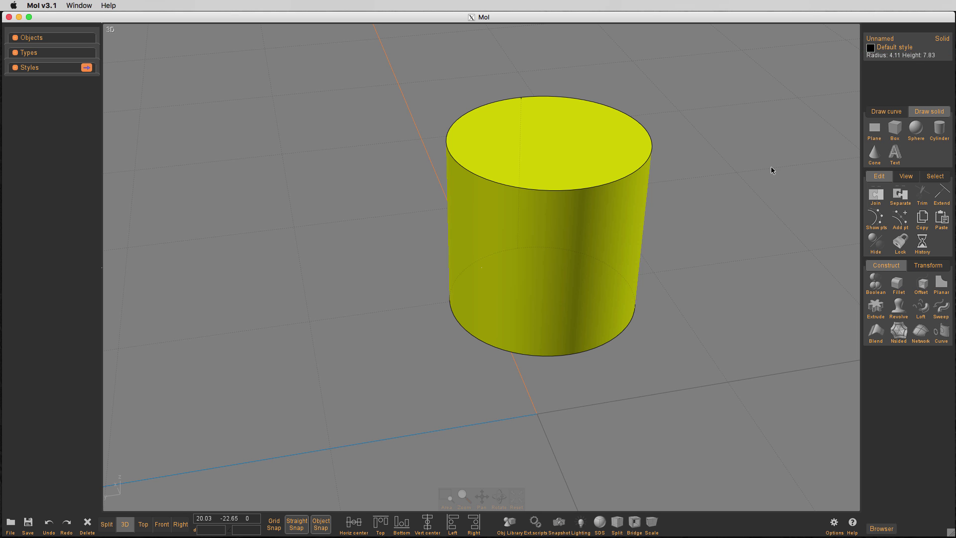
- Bring the box back, select it together with the cylinder, and combine them into one solid with a Boolean union
key("Delete")
key("ctrl+v")
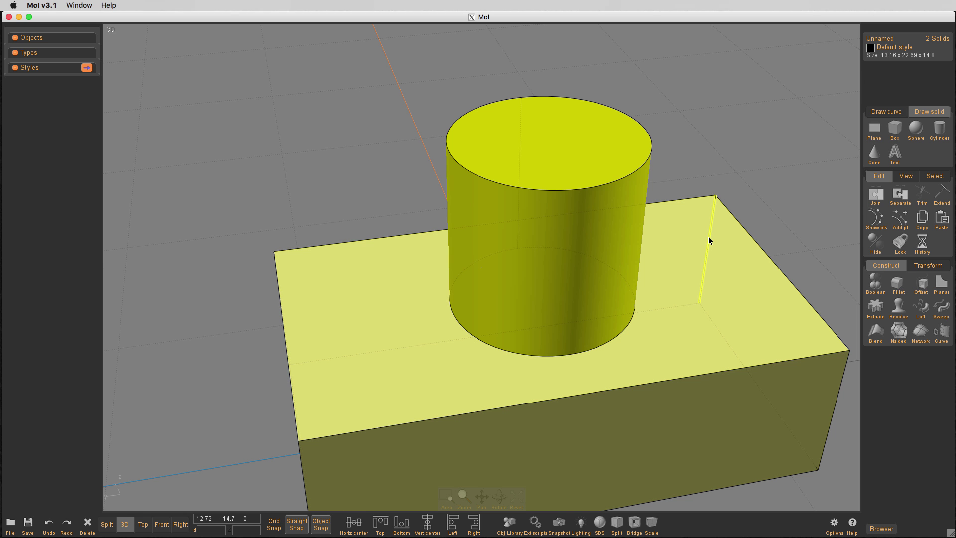
right_click_drag(709, 240, 739, 216)
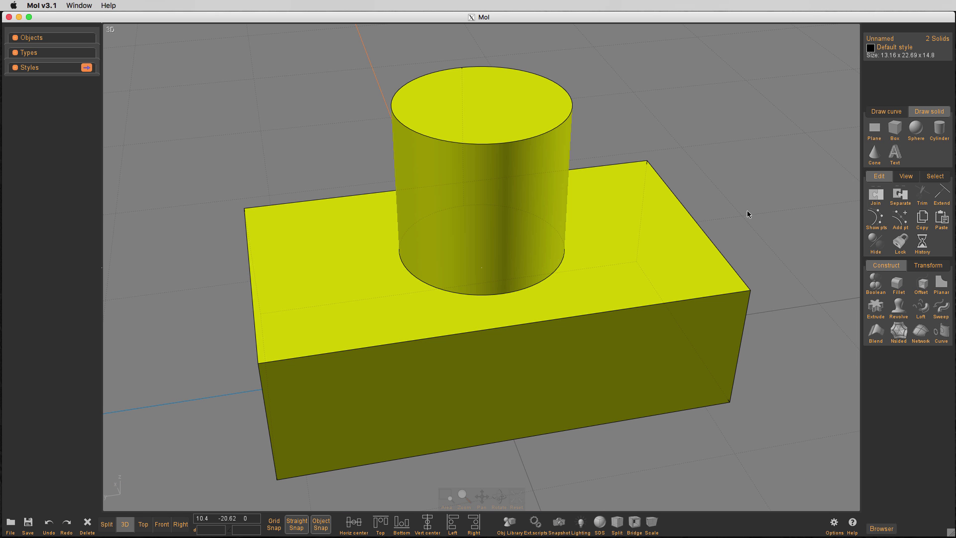
right_click(747, 211)
left_click(658, 255)
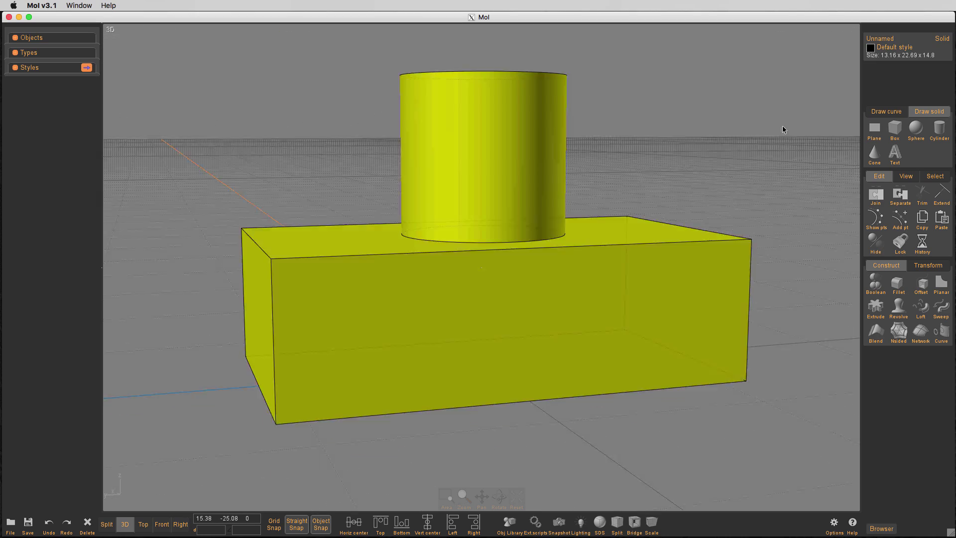